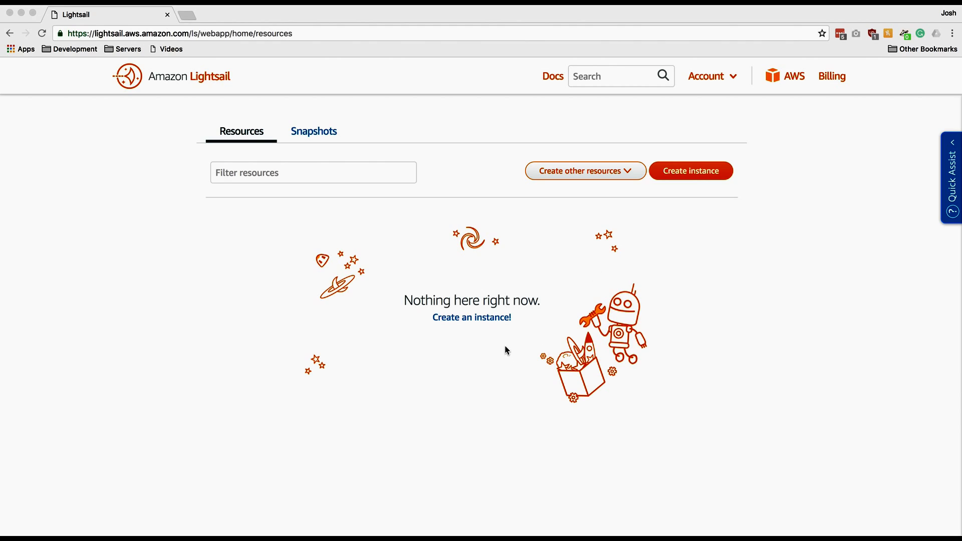
Start creating a new Lightsail instance from the empty resources page
left_click(493, 318)
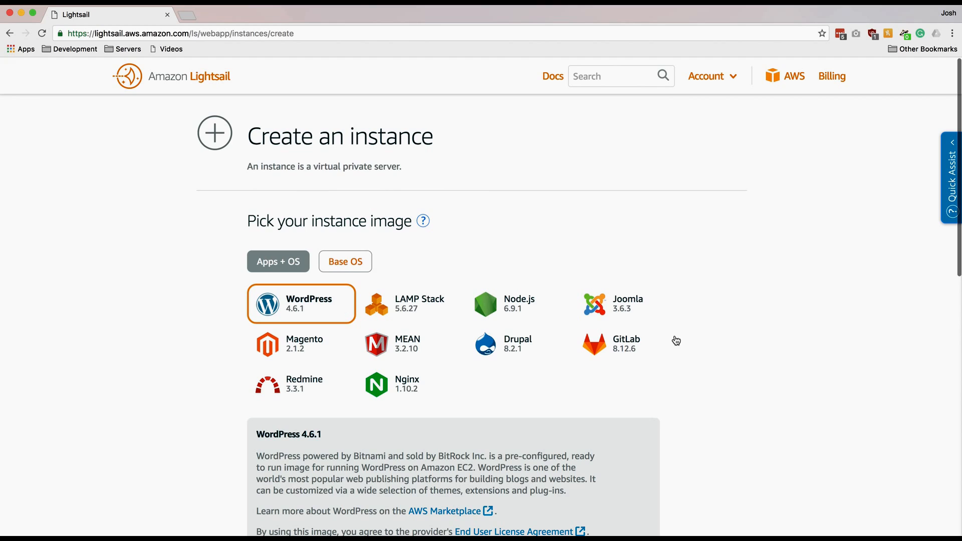
Look through the available app images, including GitLab, Drupal, MEAN, Nginx, LAMP Stack, Node.js and Joomla, and the plan choices below them
left_click(633, 342)
left_click(529, 344)
left_click(434, 337)
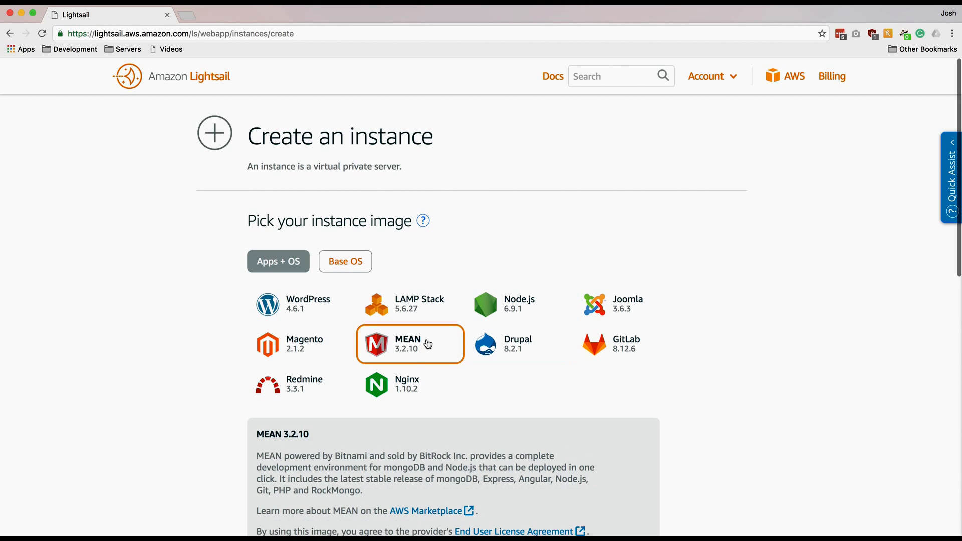
left_click(401, 383)
left_click(285, 370)
left_click(295, 313)
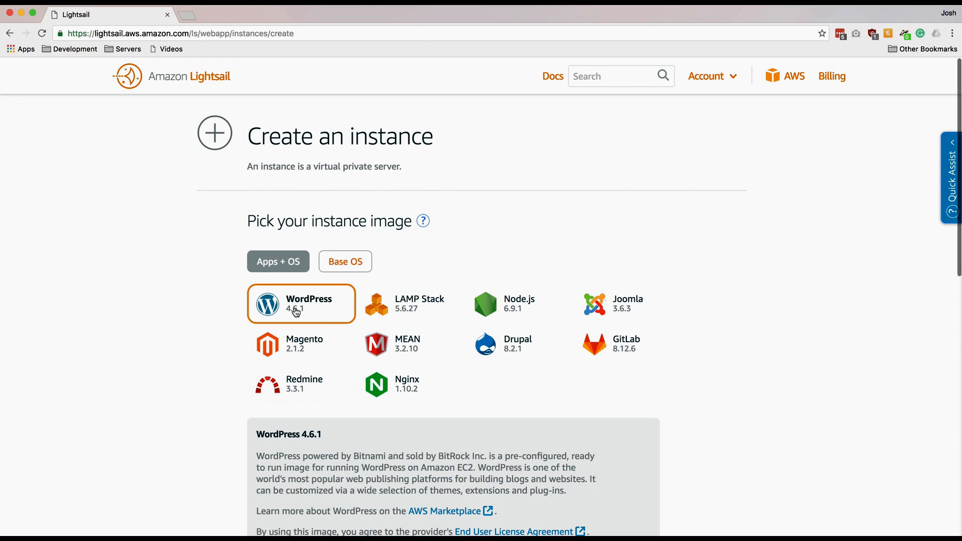
left_click(417, 324)
left_click(517, 304)
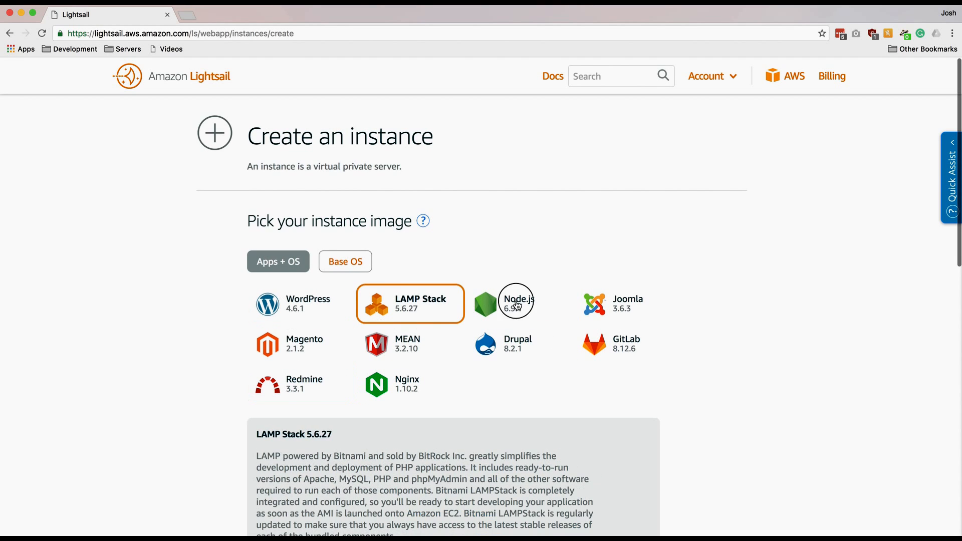
left_click(624, 303)
scroll(616, 340, "down", 9)
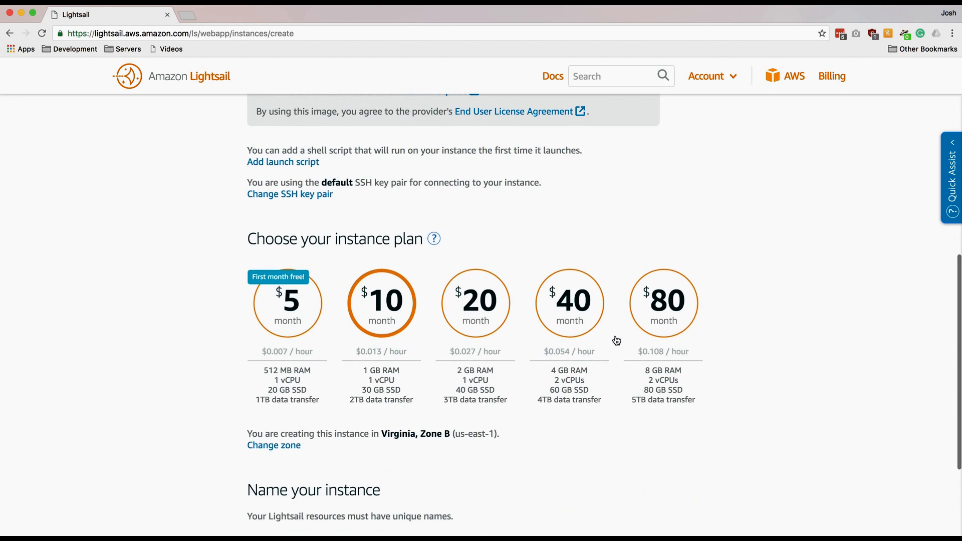
scroll(617, 340, "up", 9)
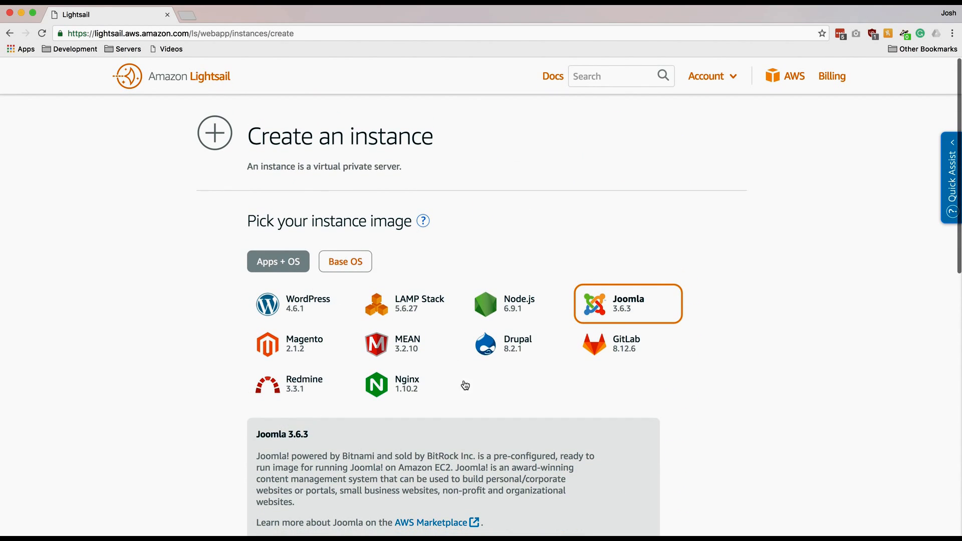
Select WordPress 4.6.1 as the instance image and review the launch script note beneath its description
left_click(292, 312)
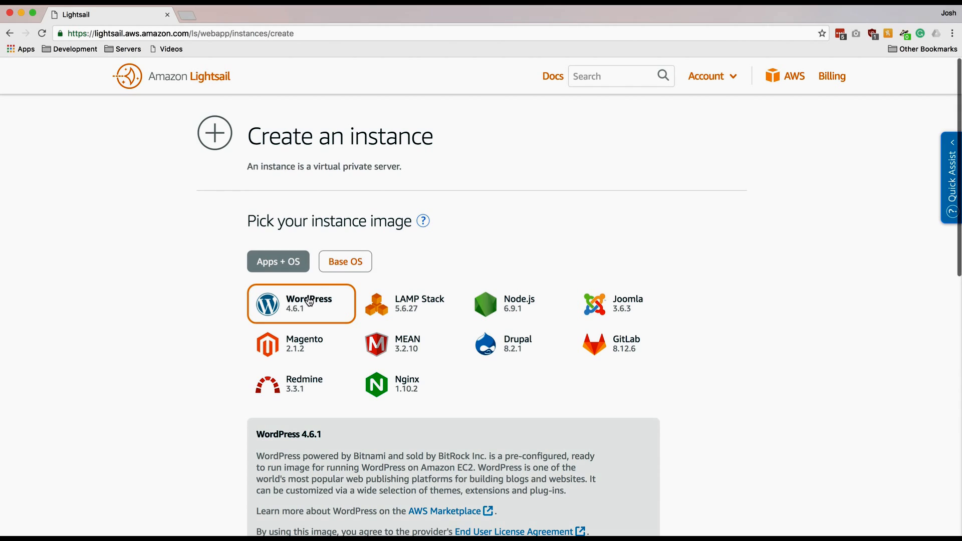
scroll(308, 300, "down", 5)
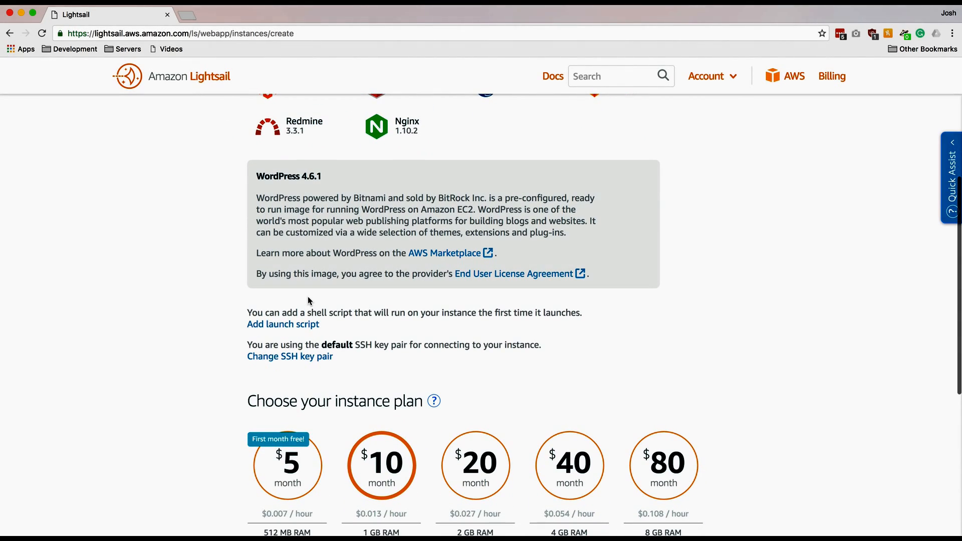
scroll(307, 296, "down", 1)
left_click_drag(247, 270, 498, 270)
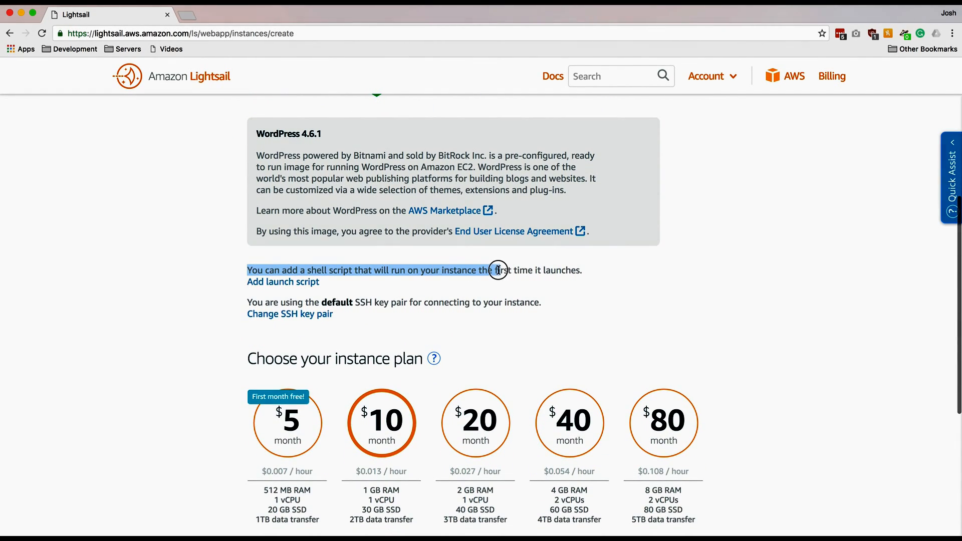
left_click(450, 285)
scroll(450, 285, "down", 1)
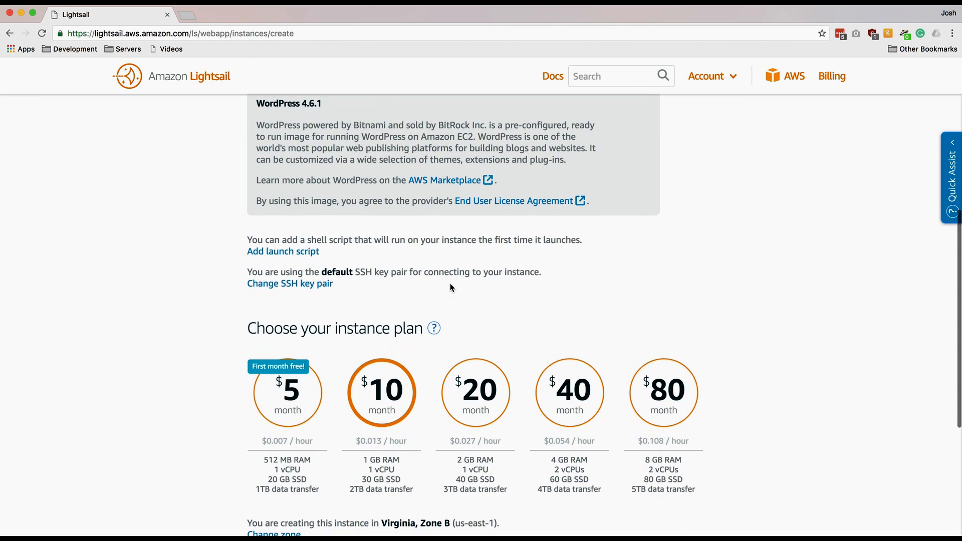
Generate a new SSH key pair named macbook for the instance and download its private key
left_click(312, 286)
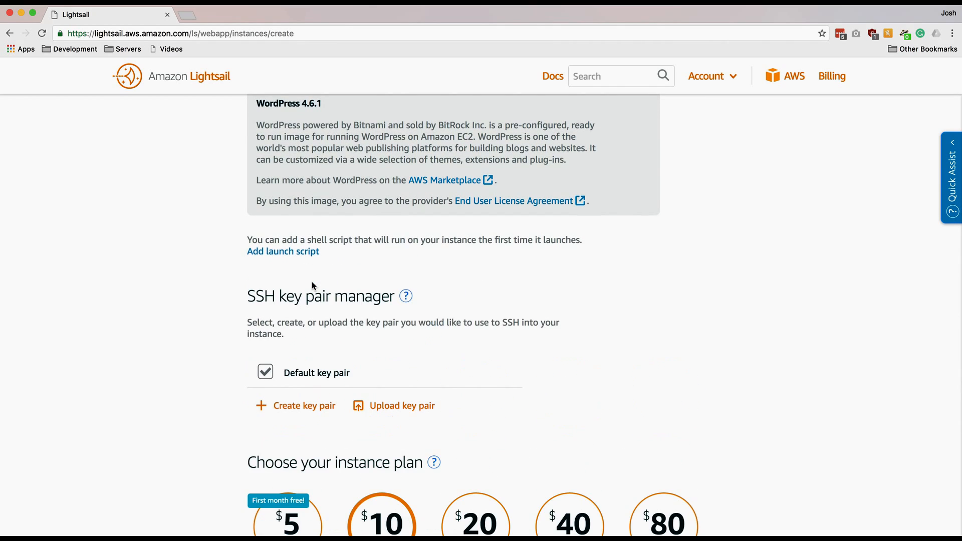
scroll(337, 319, "down", 2)
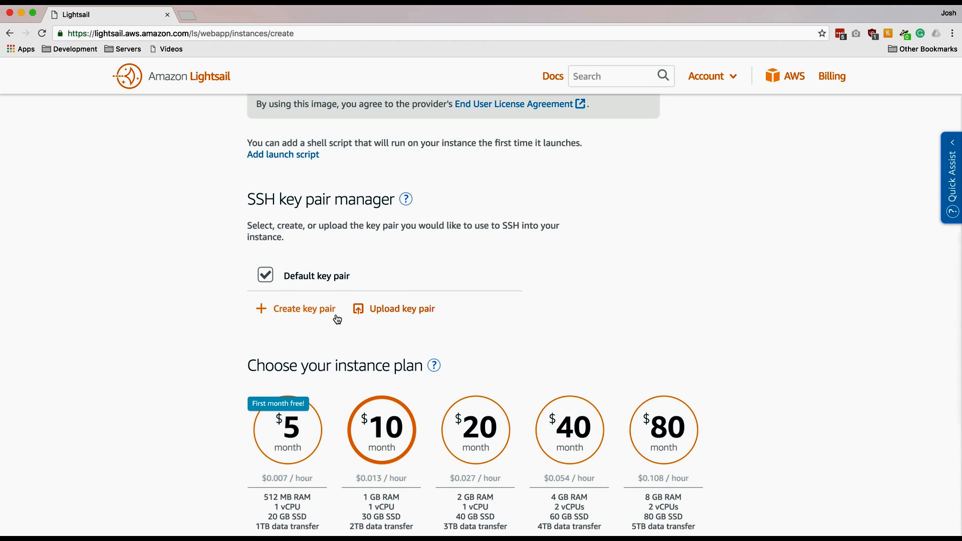
scroll(338, 319, "down", 1)
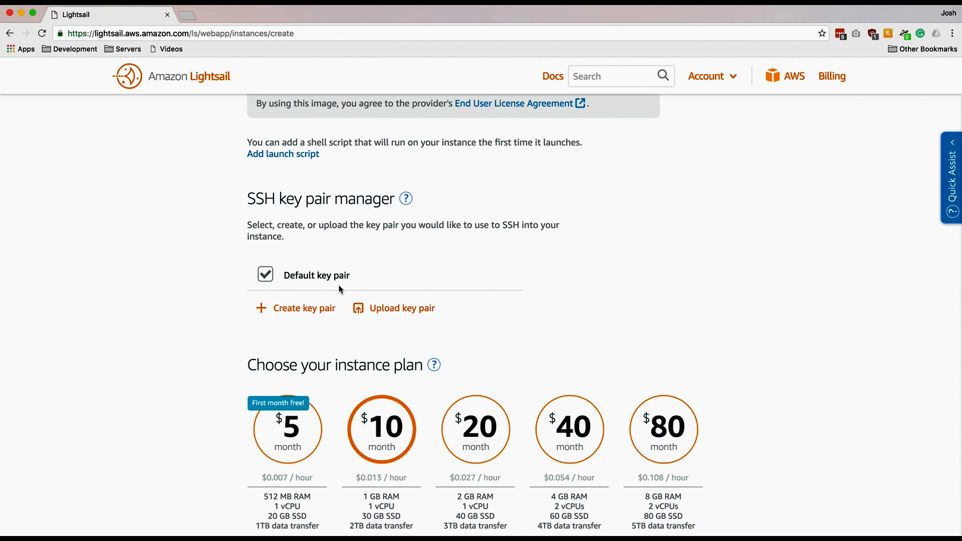
left_click(316, 307)
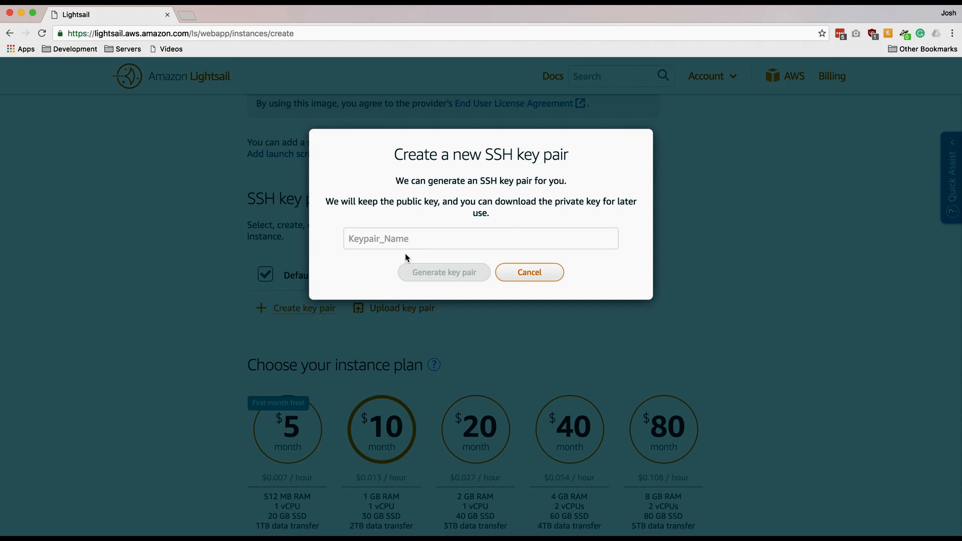
left_click(396, 238)
type("macnb")
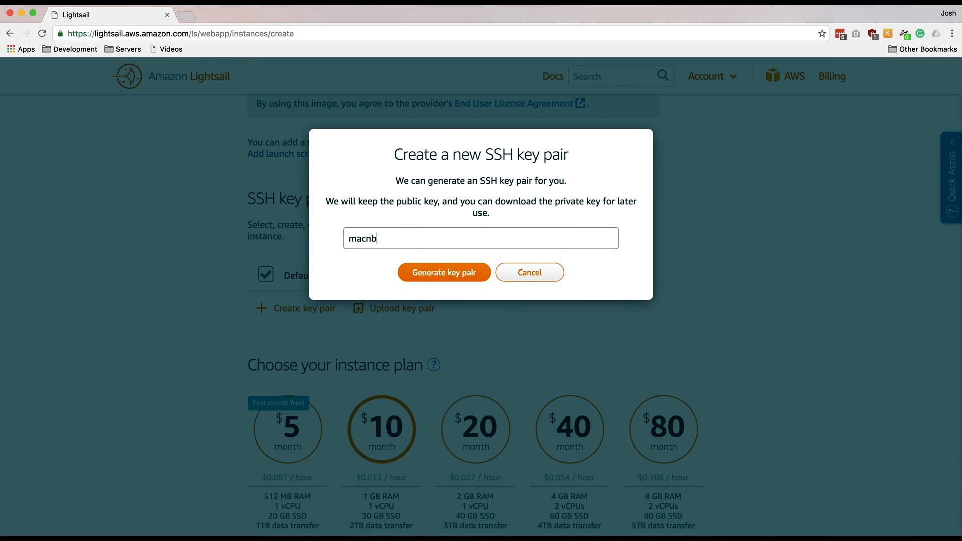
key("BackSpace")
key("BackSpace")
type("book")
left_click(451, 274)
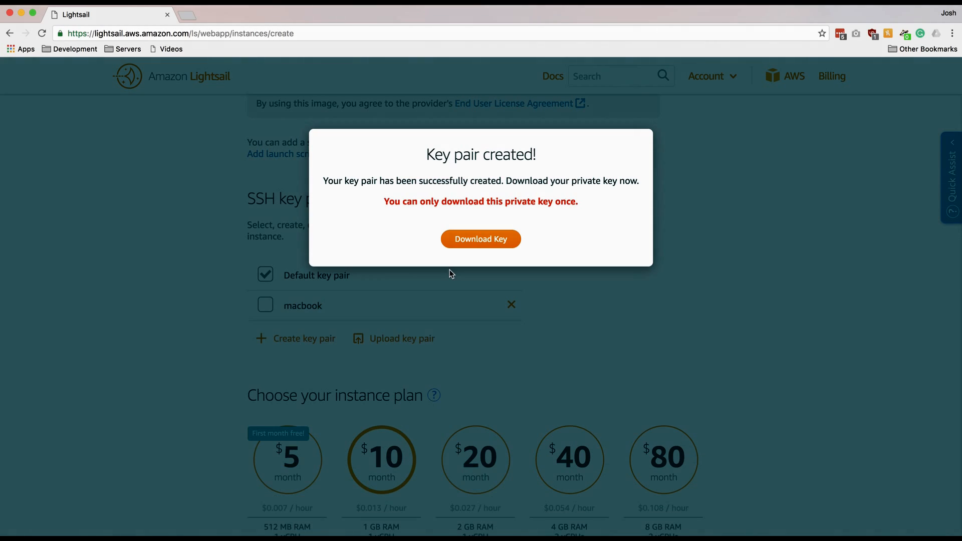
left_click(463, 242)
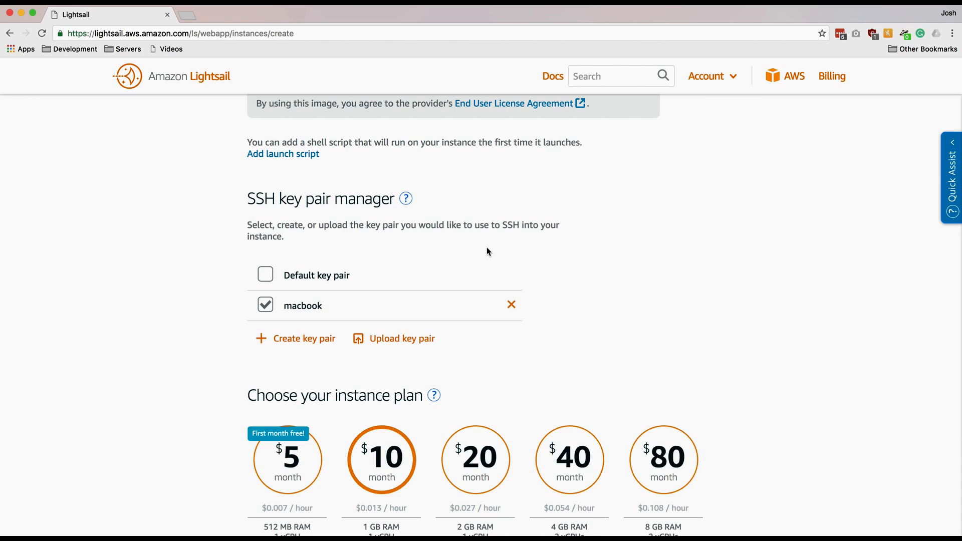
Compare the monthly instance plans from $5 to $80 by selecting each in turn
scroll(489, 250, "down", 3)
left_click(297, 362)
left_click(356, 363)
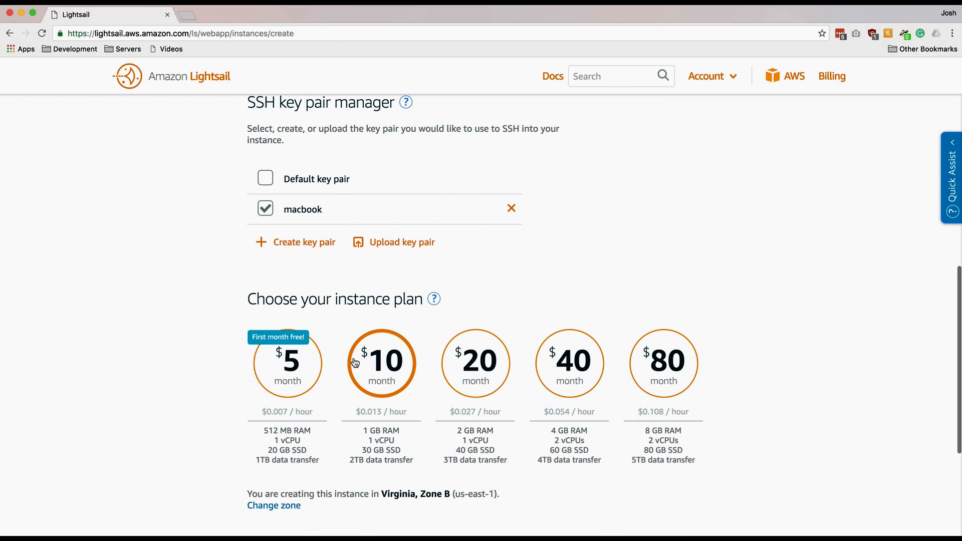
left_click(482, 370)
left_click(580, 372)
left_click(662, 374)
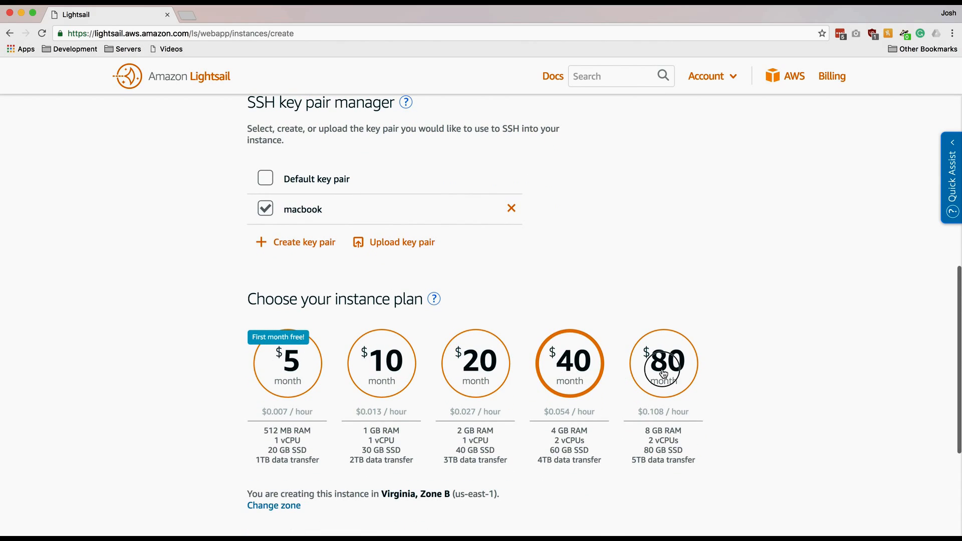
left_click(591, 372)
left_click(507, 374)
left_click(387, 371)
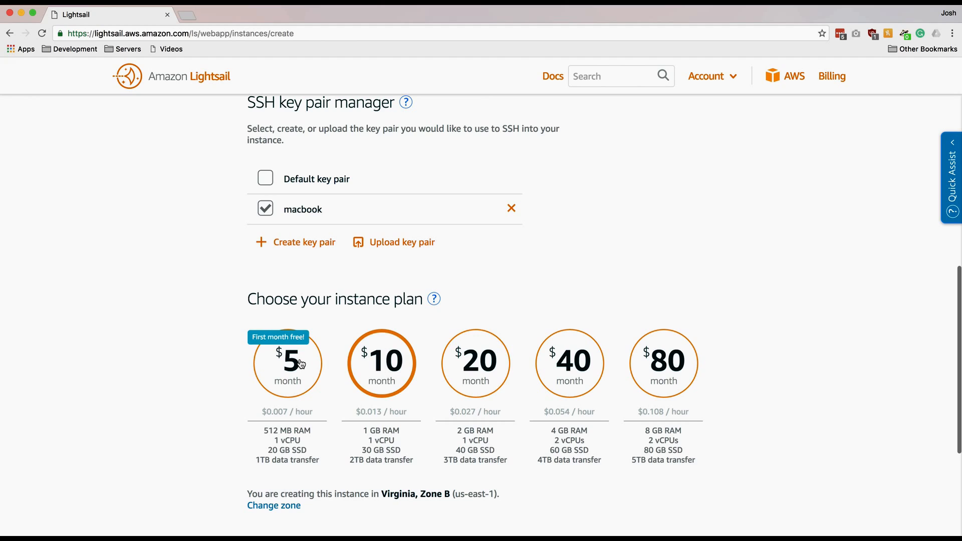
left_click(301, 364)
left_click(376, 366)
left_click(480, 380)
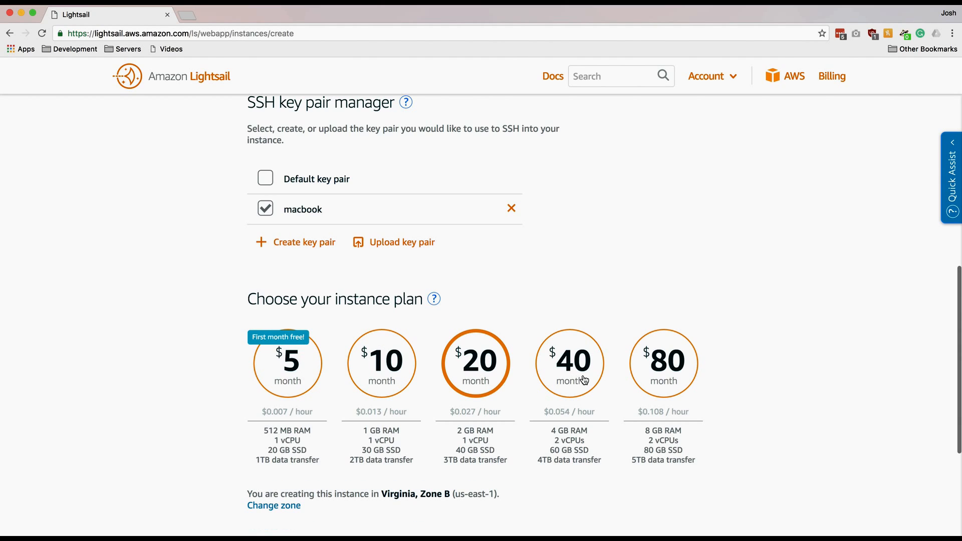
left_click(575, 388)
left_click(664, 375)
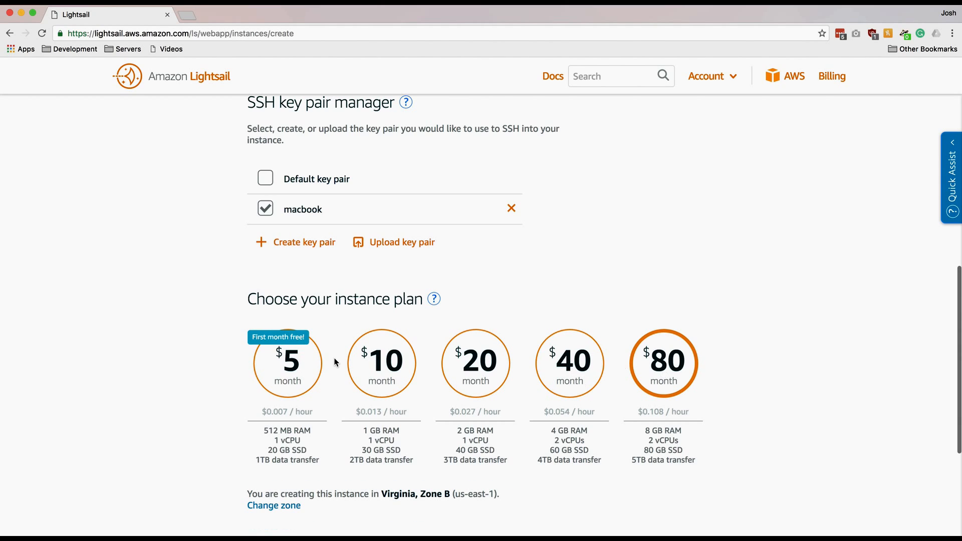
Create the instance on the $5 per month plan with the name wp_youtube
left_click(303, 342)
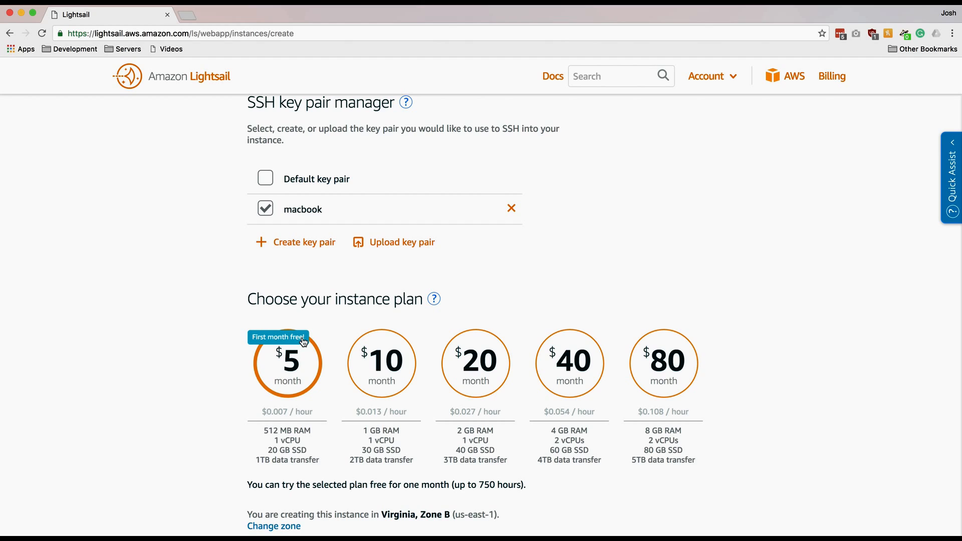
scroll(304, 341, "down", 5)
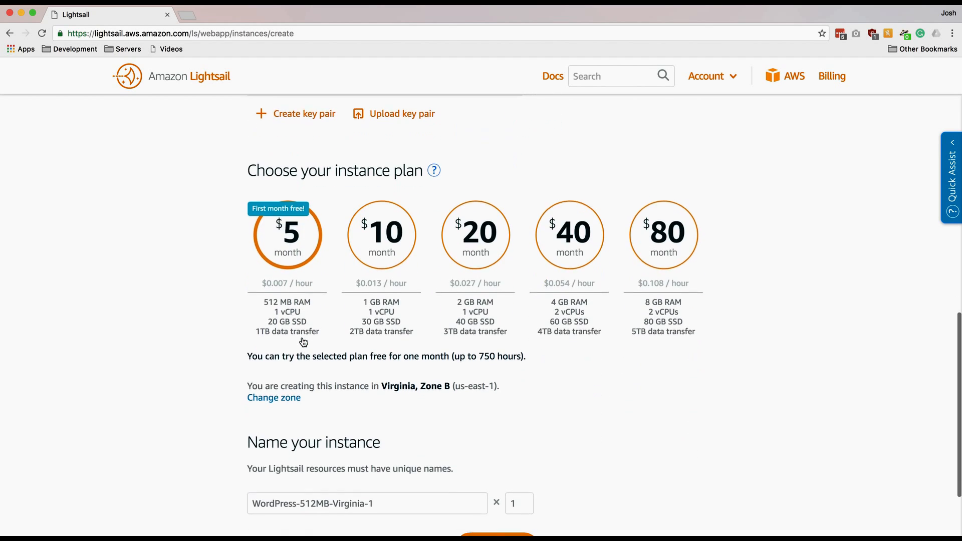
left_click(419, 406)
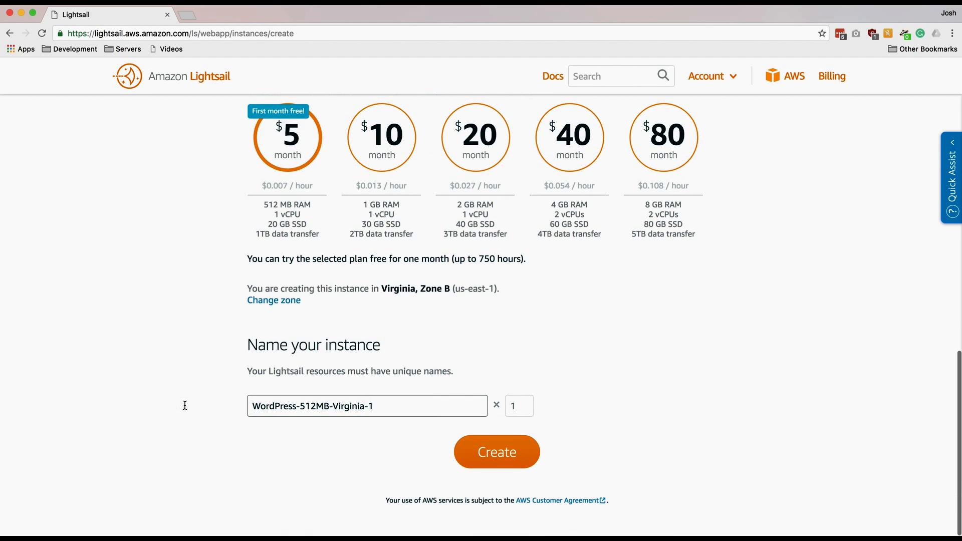
key("super+a")
key("BackSpace")
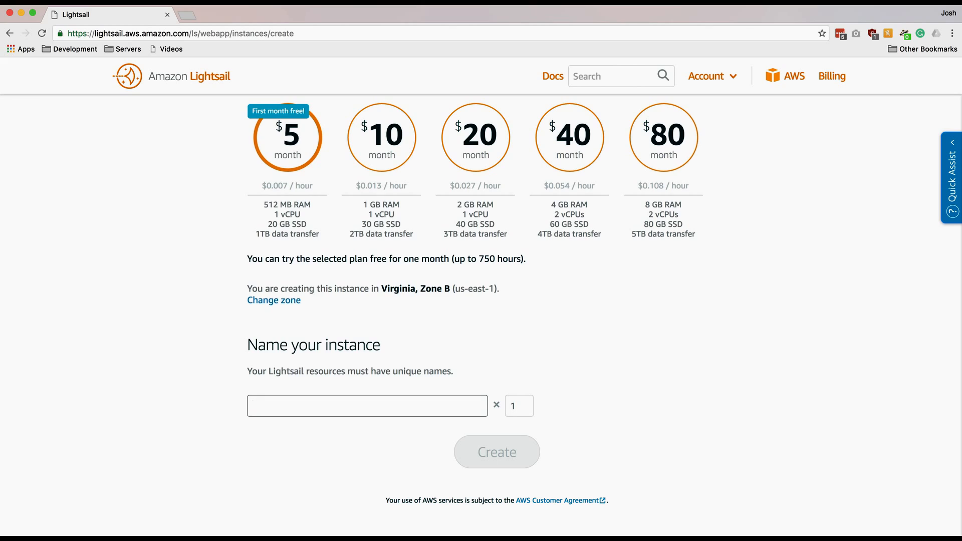
type("wp_")
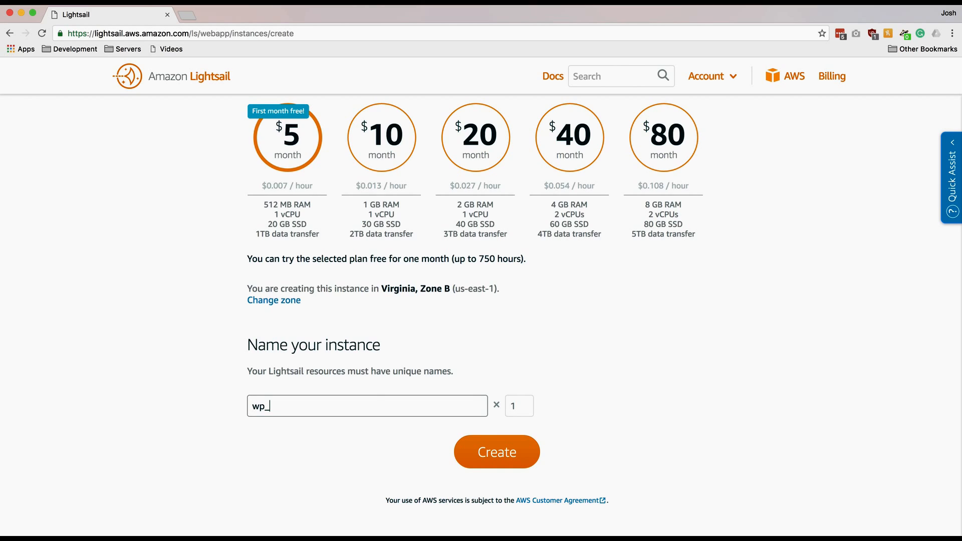
type("youtube")
left_click(472, 454)
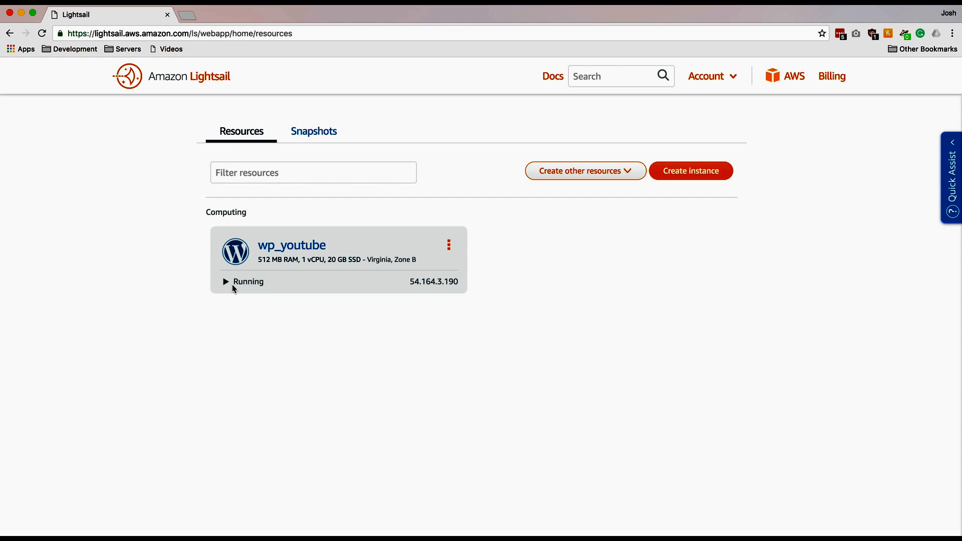
Connect to the wp_youtube instance in a browser terminal, move the terminal window aside and close it
left_click(449, 245)
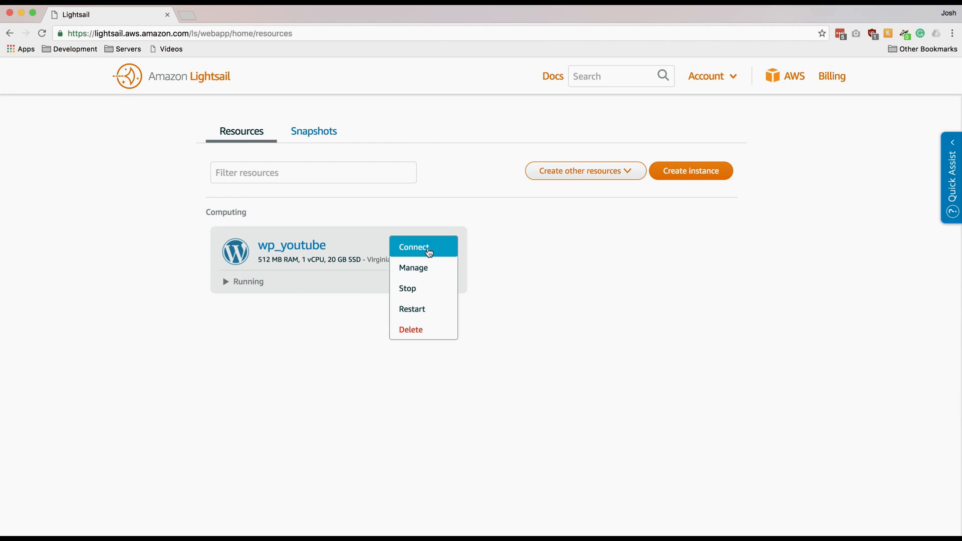
left_click(422, 246)
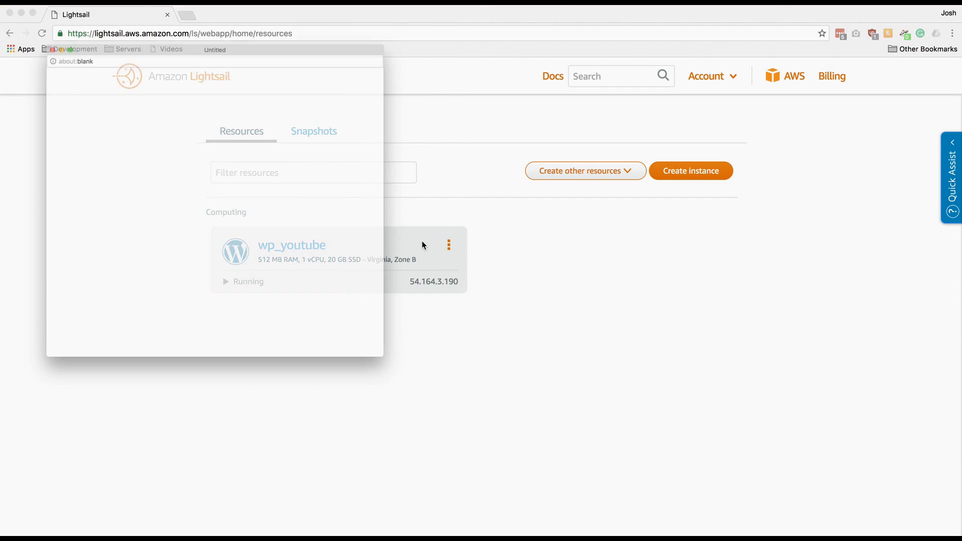
left_click_drag(184, 10, 439, 30)
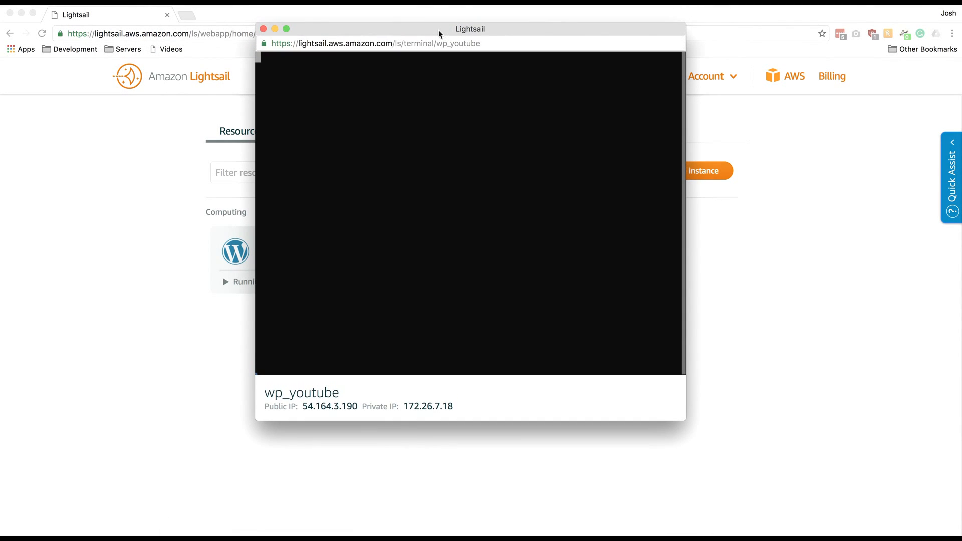
left_click(263, 29)
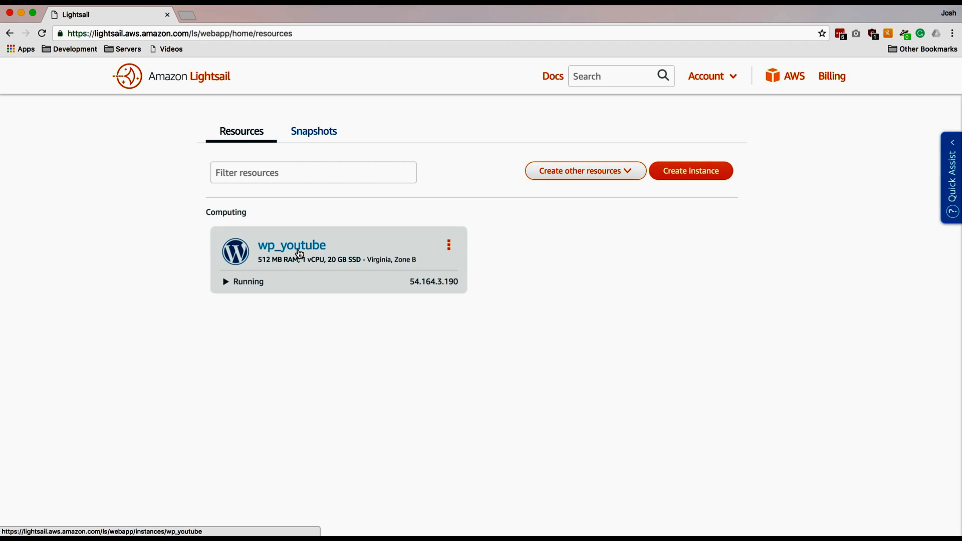
Open the wp_youtube instance's details and examine its metric graphs and its networking settings with the firewall rules
left_click(299, 253)
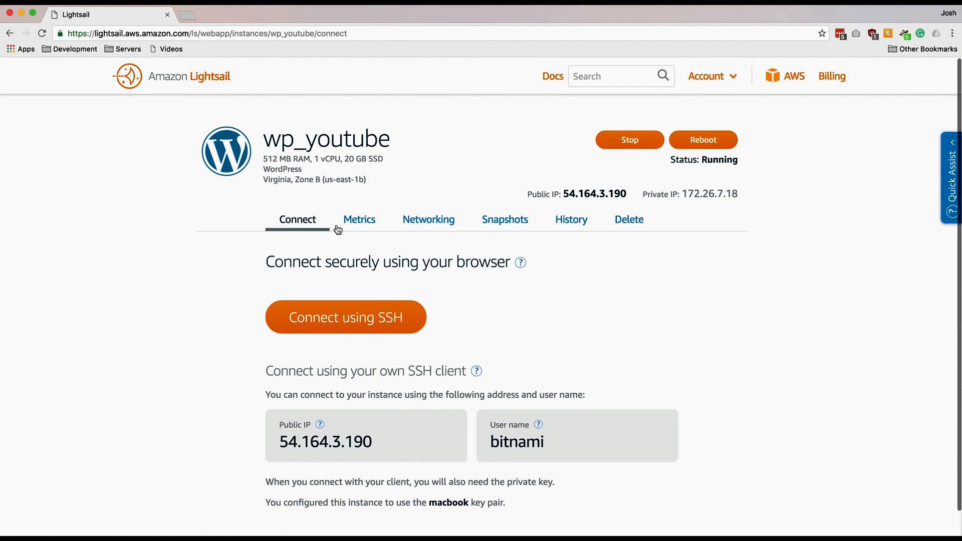
left_click(356, 219)
scroll(434, 293, "down", 5)
scroll(434, 292, "up", 5)
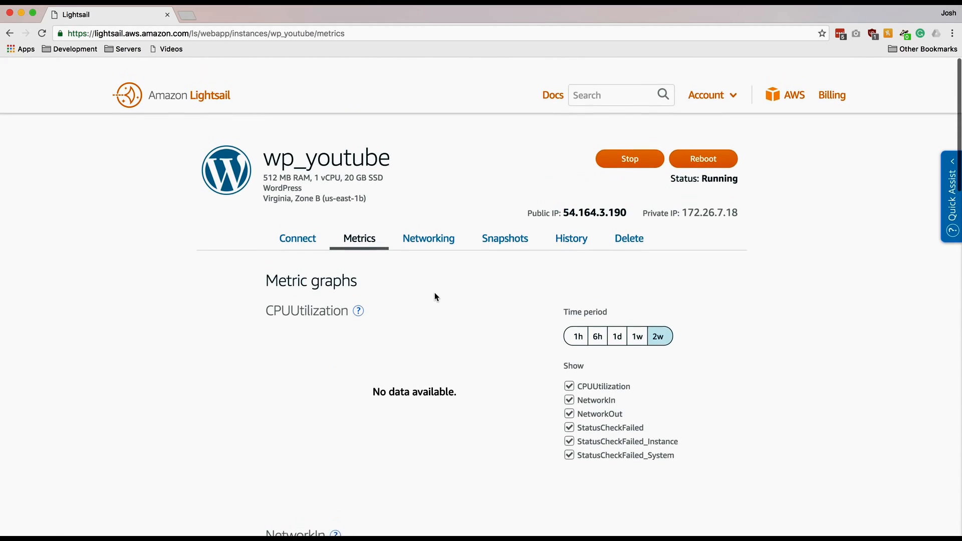
left_click(442, 229)
scroll(433, 265, "down", 2)
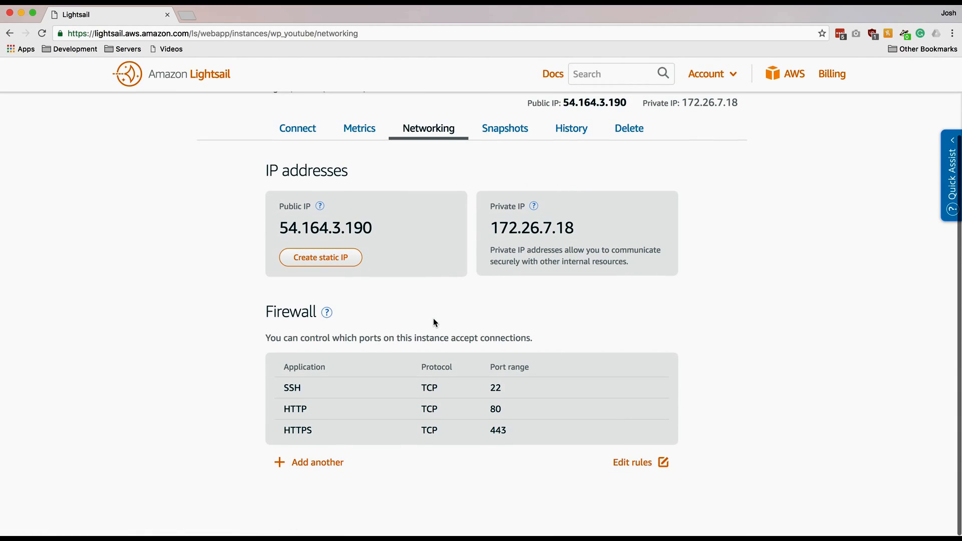
Examine the static IP creation form for the wp_youtube instance and return to its networking settings without creating one
left_click(352, 259)
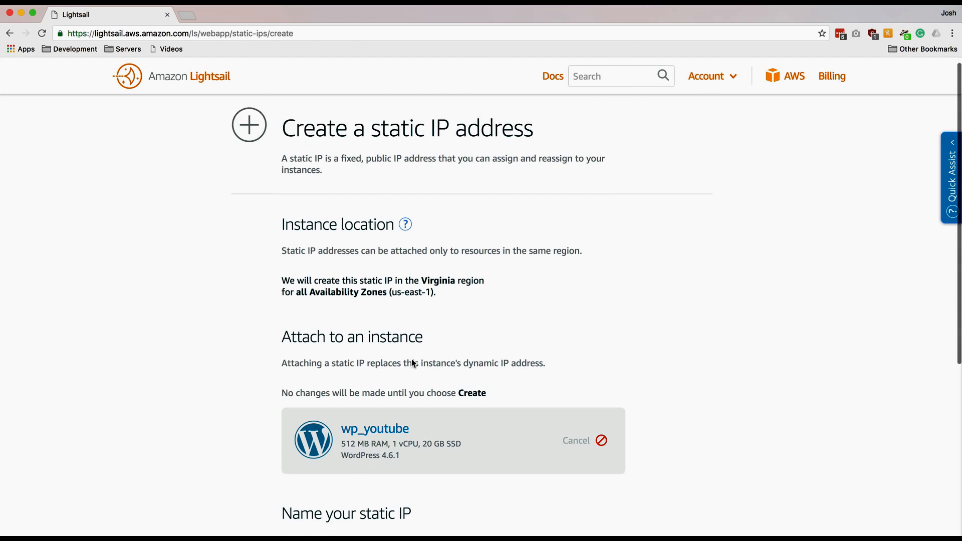
scroll(350, 362, "down", 5)
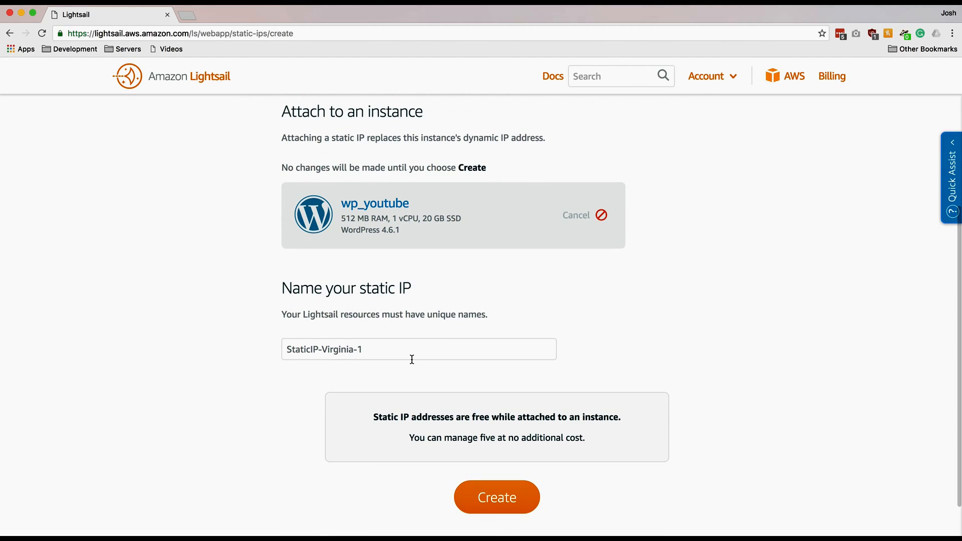
scroll(412, 361, "down", 1)
scroll(412, 362, "up", 5)
scroll(412, 361, "down", 1)
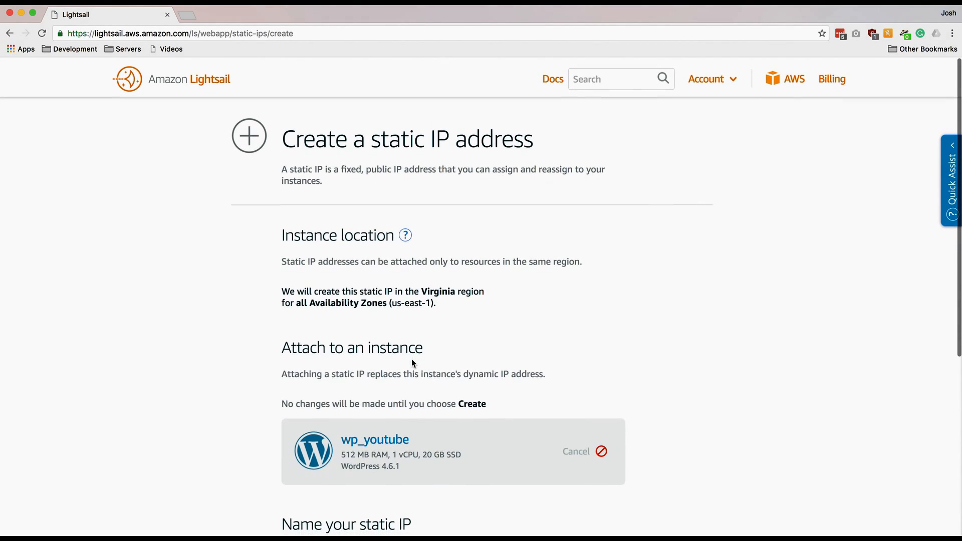
left_click(10, 33)
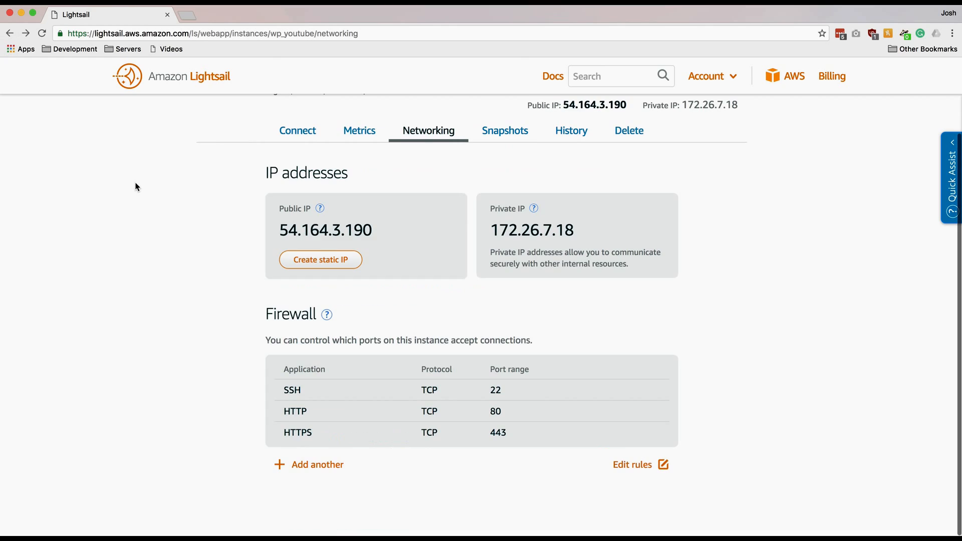
Highlight the instance's public IP address in the networking settings
left_click_drag(278, 228, 399, 226)
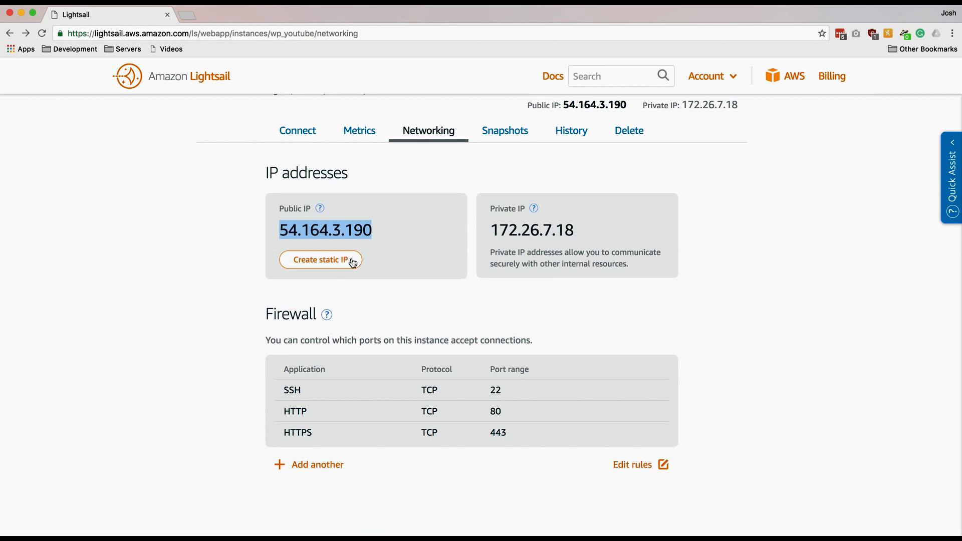
left_click(380, 230)
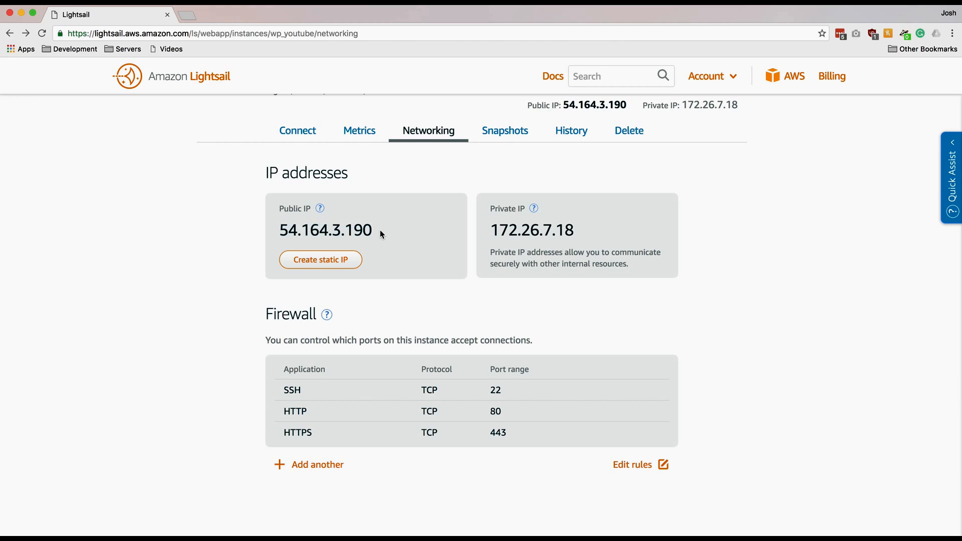
left_click_drag(380, 229, 399, 229)
left_click(281, 233)
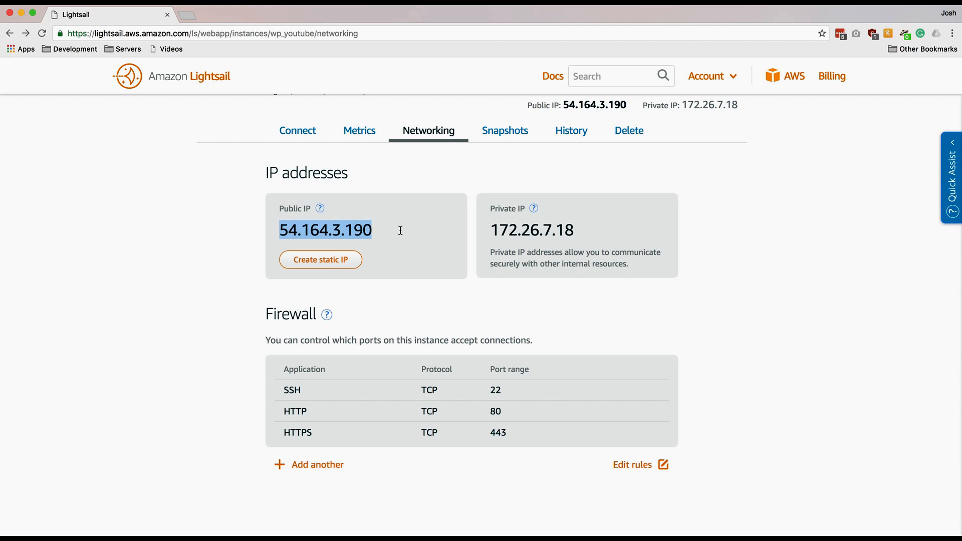
left_click(375, 233)
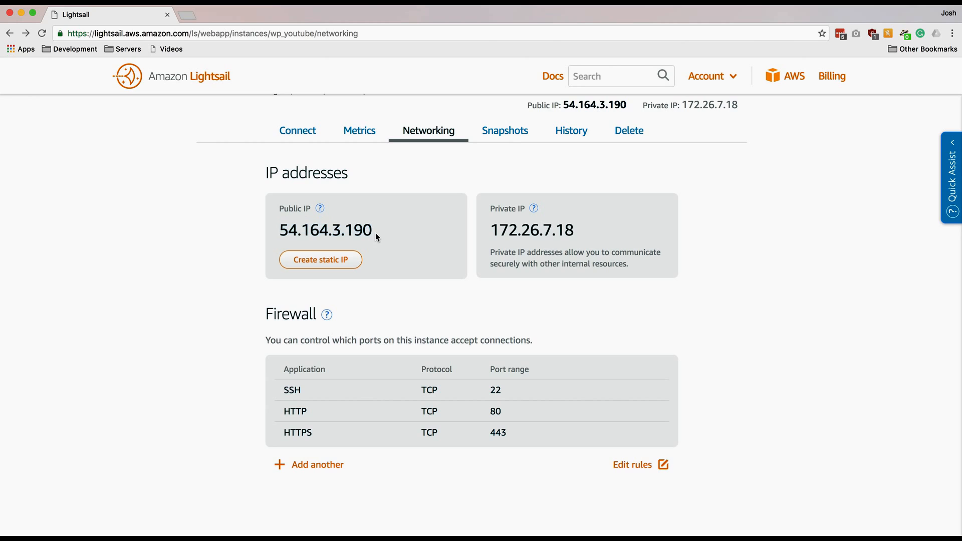
left_click_drag(376, 234, 277, 230)
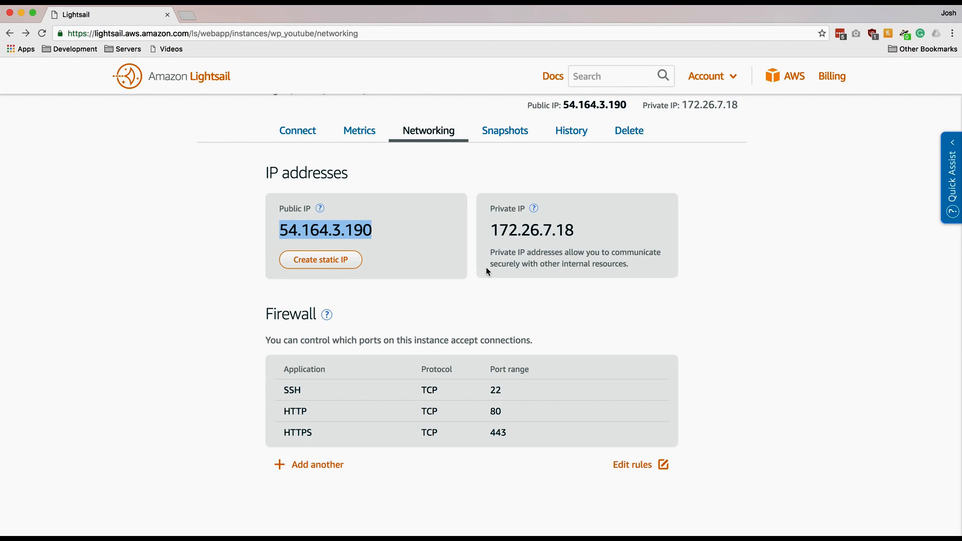
Add another firewall rule row, view its available application types and cancel the rule edit
scroll(486, 271, "down", 3)
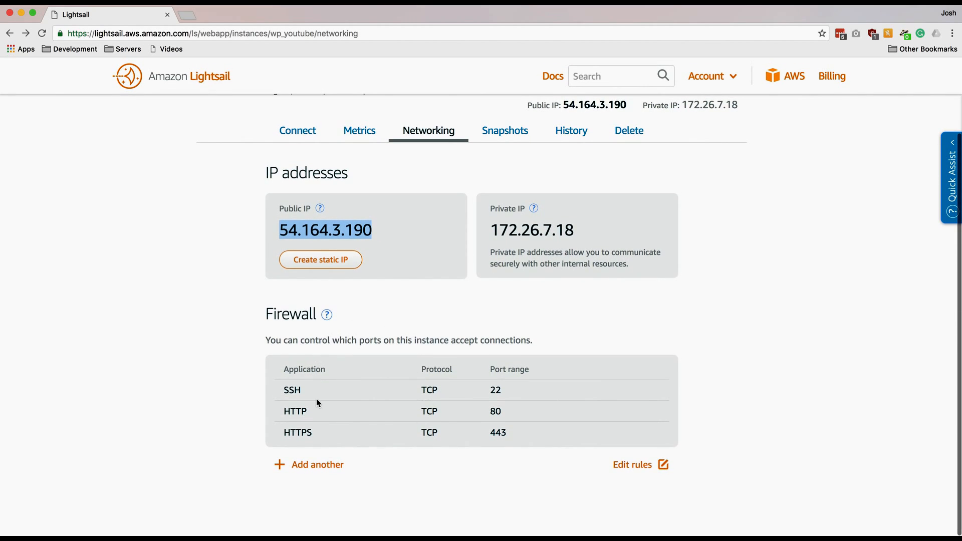
left_click(316, 465)
scroll(431, 420, "down", 1)
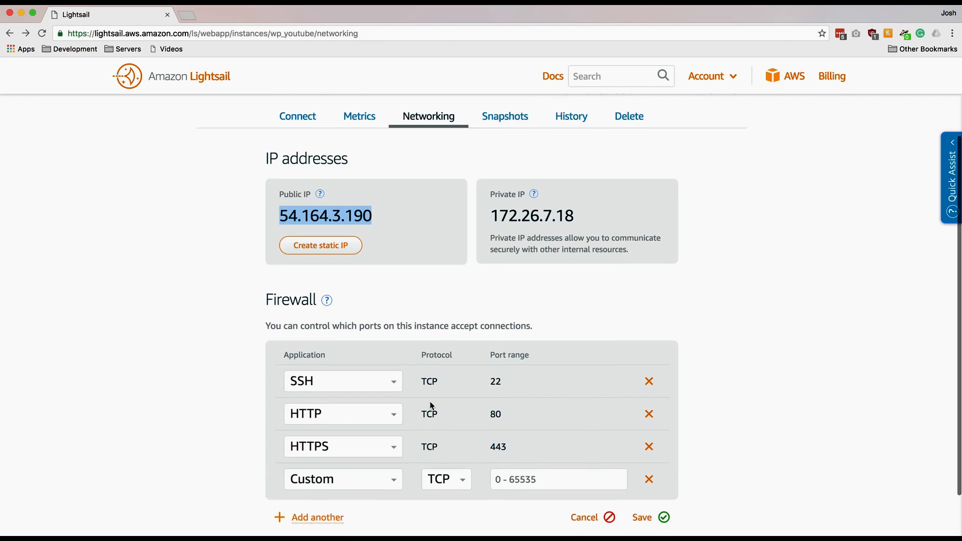
scroll(430, 404, "down", 2)
left_click(376, 426)
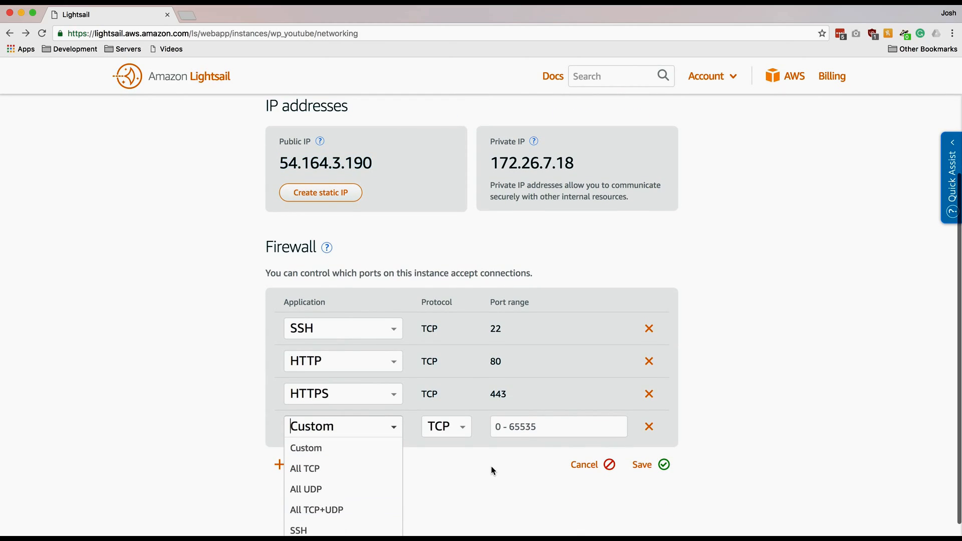
scroll(491, 468, "down", 1)
left_click(751, 351)
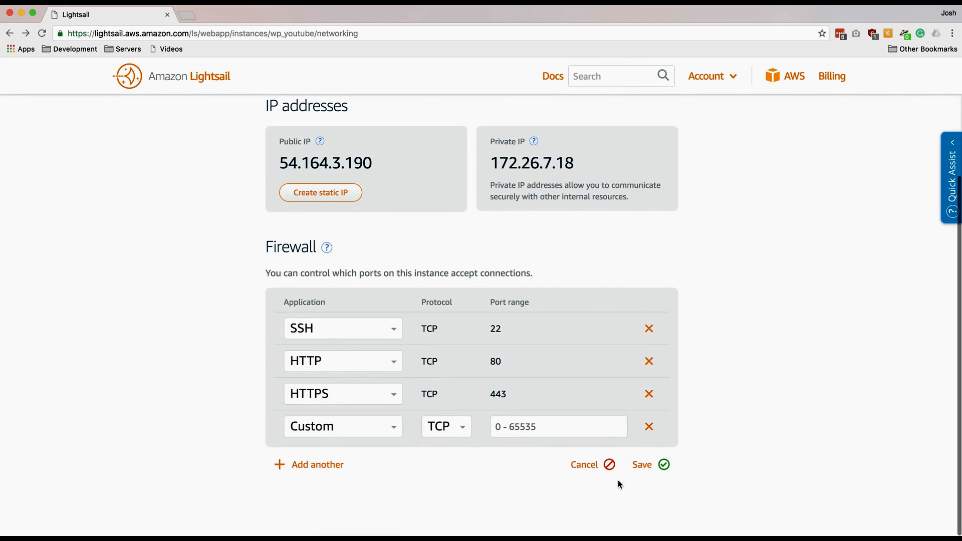
left_click(583, 465)
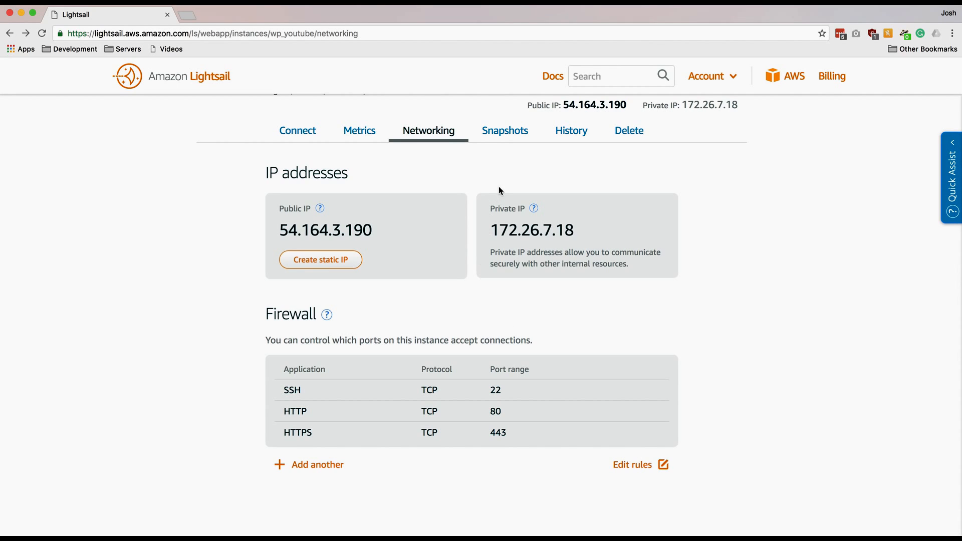
Look through the instance's snapshot, history, delete, connection, metrics and networking pages, ending on the snapshots
left_click(530, 132)
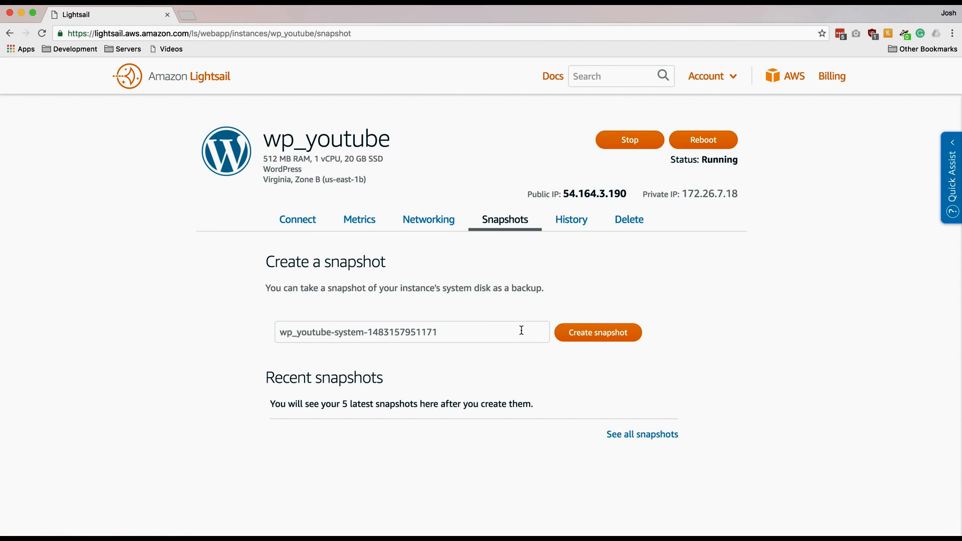
left_click(584, 221)
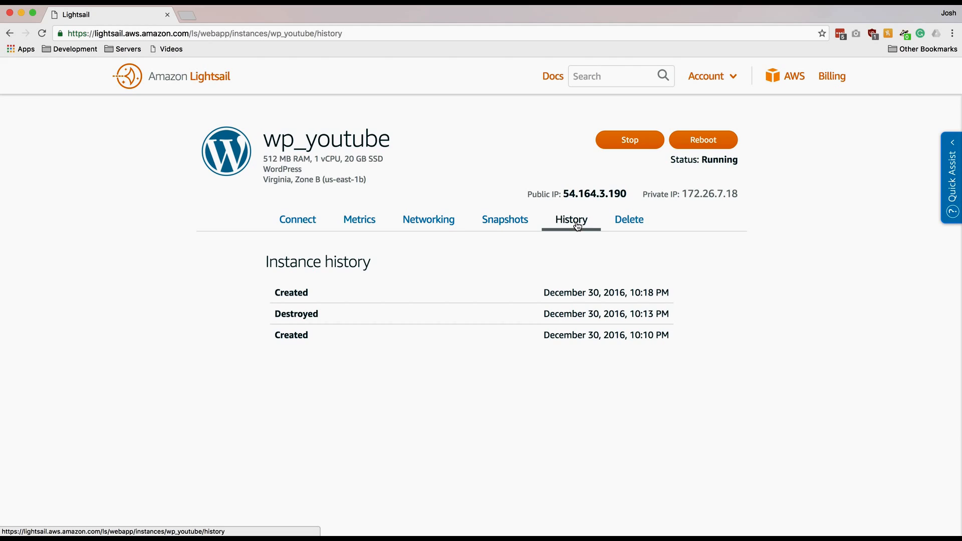
left_click(632, 222)
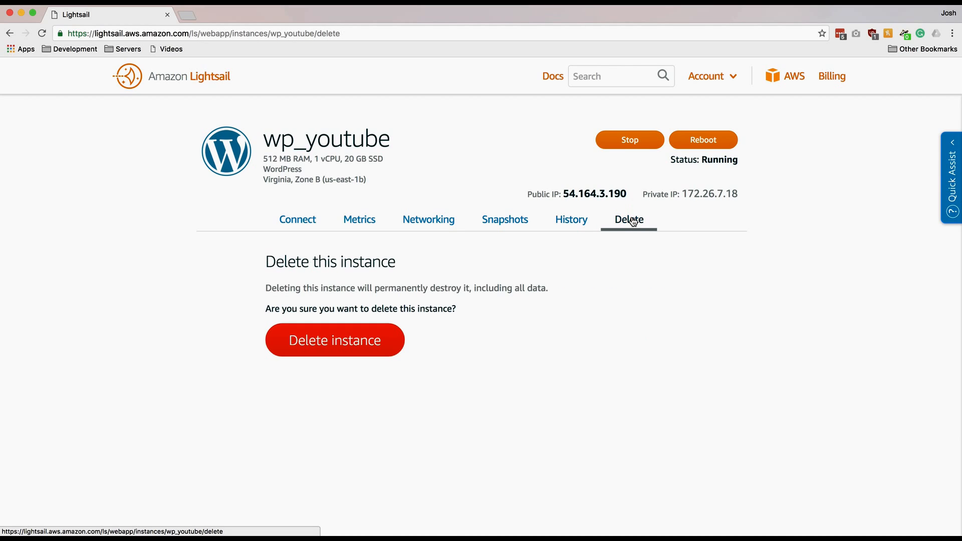
left_click(306, 220)
scroll(326, 300, "down", 2)
scroll(336, 332, "up", 2)
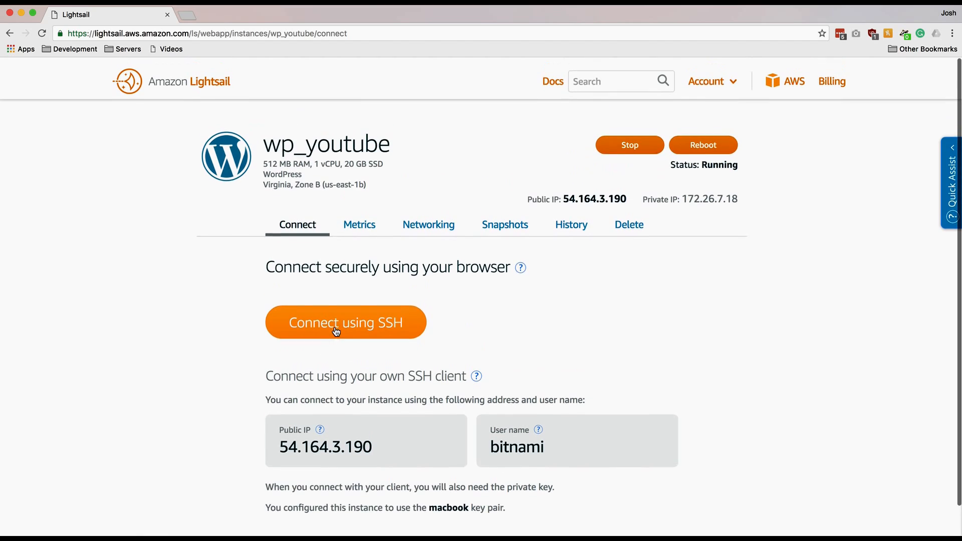
left_click(356, 220)
left_click(423, 230)
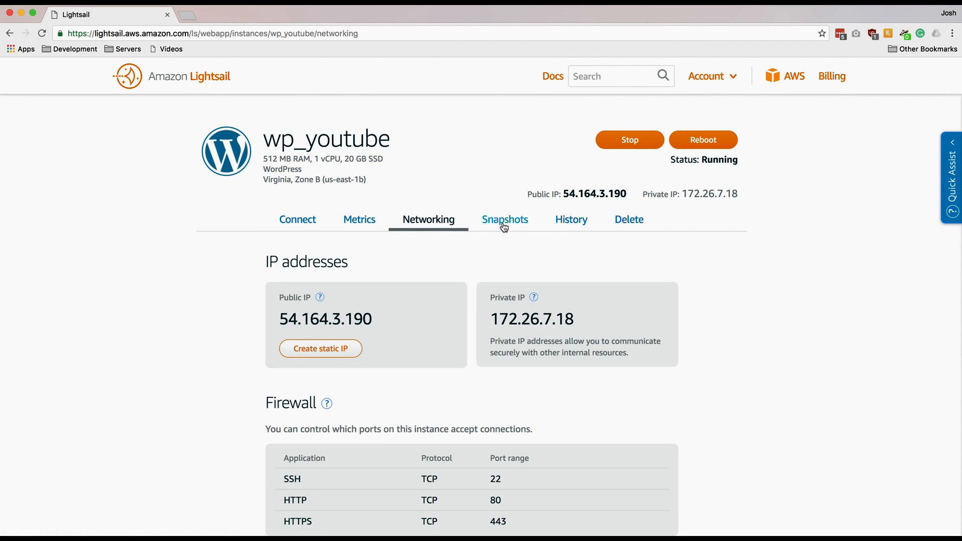
left_click(504, 227)
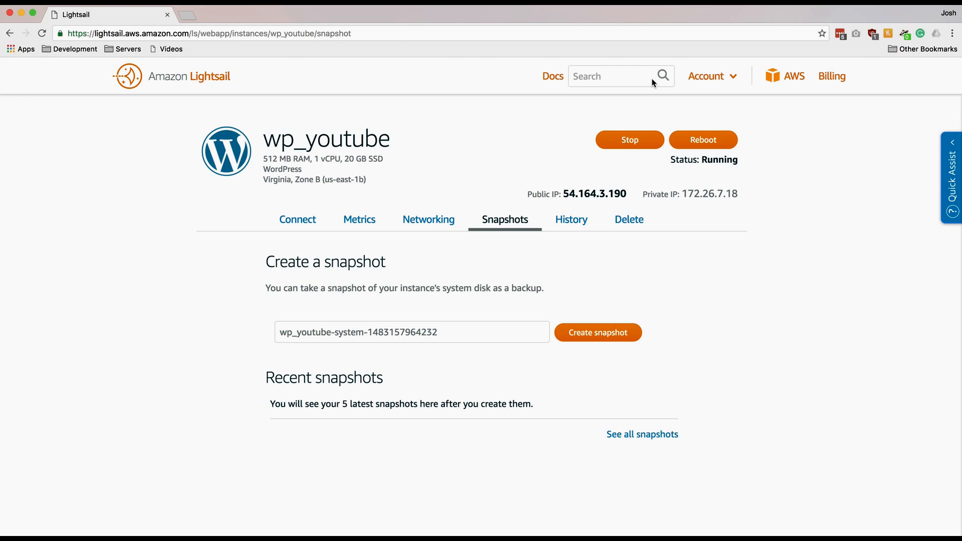
Try to connect to the wp_youtube instance over SSH in a browser terminal, then close the terminal window
left_click(298, 221)
scroll(351, 341, "down", 2)
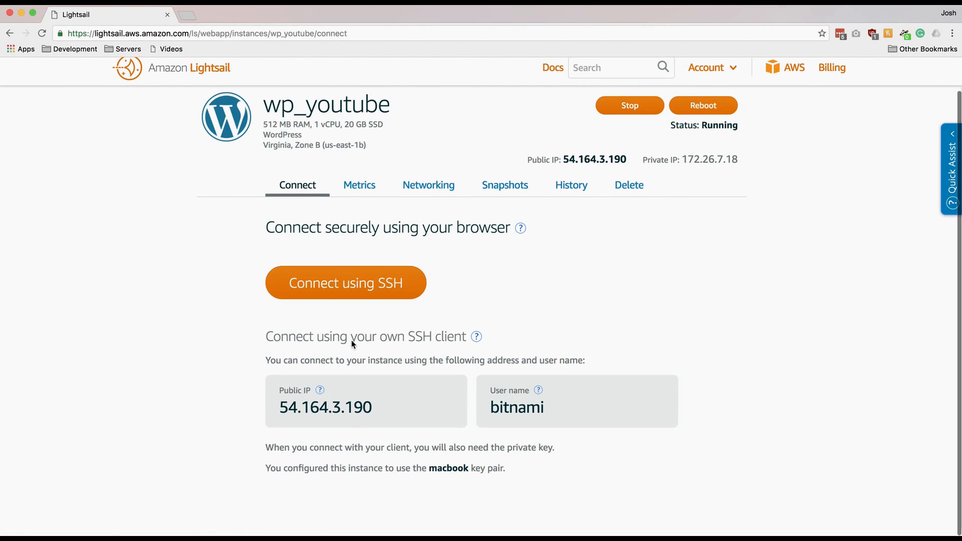
scroll(350, 339, "up", 1)
left_click(353, 294)
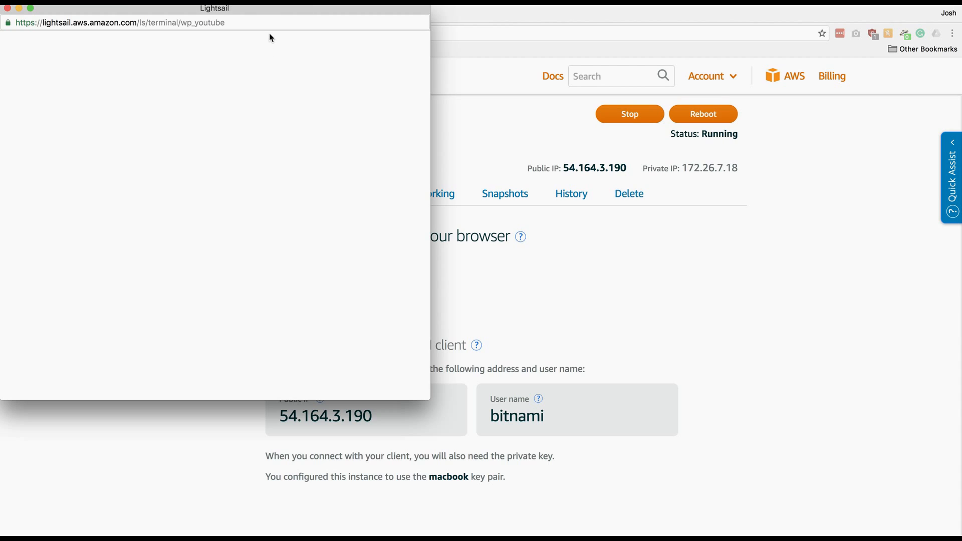
left_click_drag(275, 8, 441, 35)
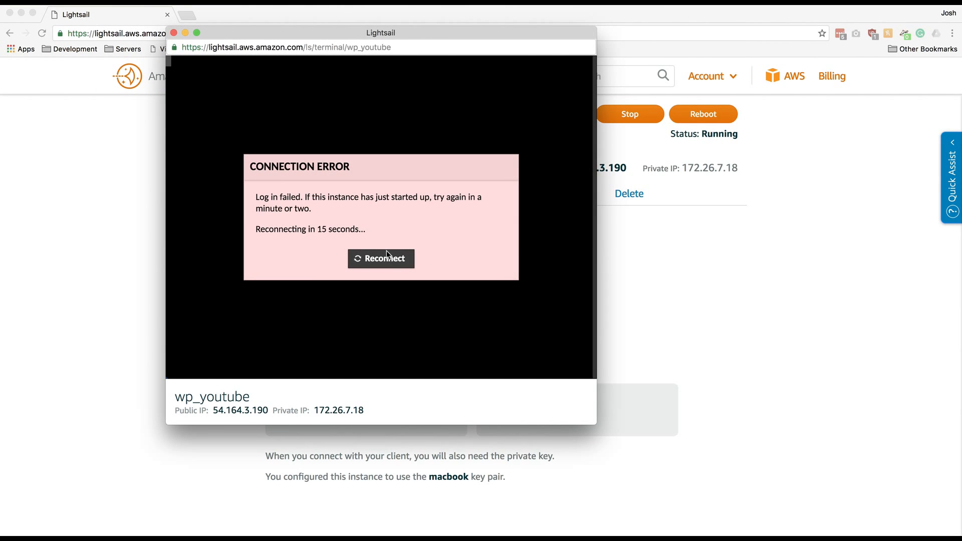
left_click(174, 33)
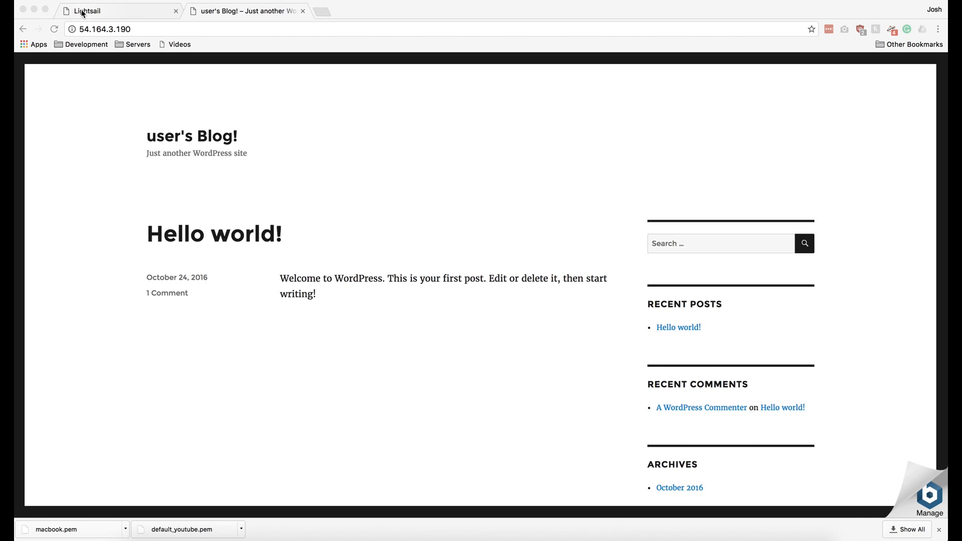
Reopen the wp_youtube instance from the Lightsail resources, connect to it in a browser SSH terminal and move the terminal window aside
left_click(83, 13)
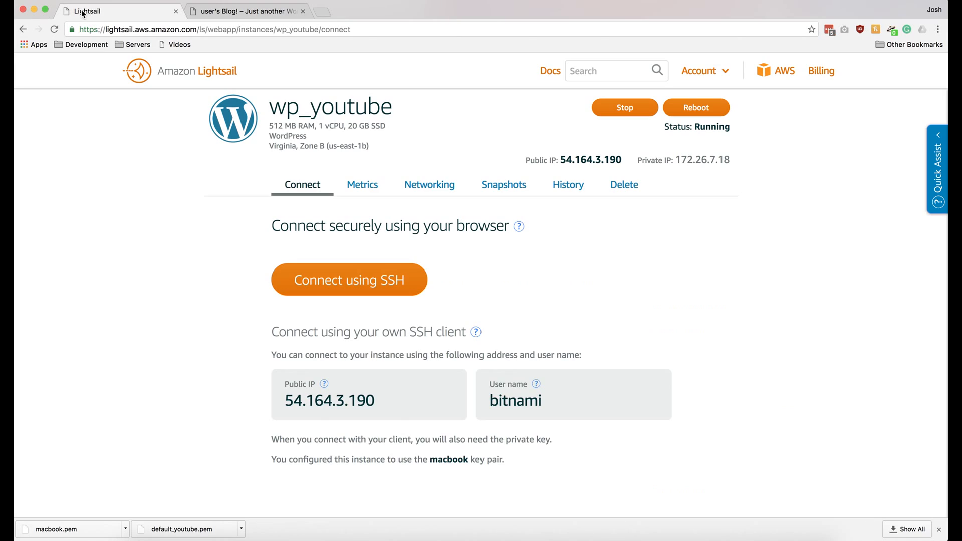
left_click(200, 72)
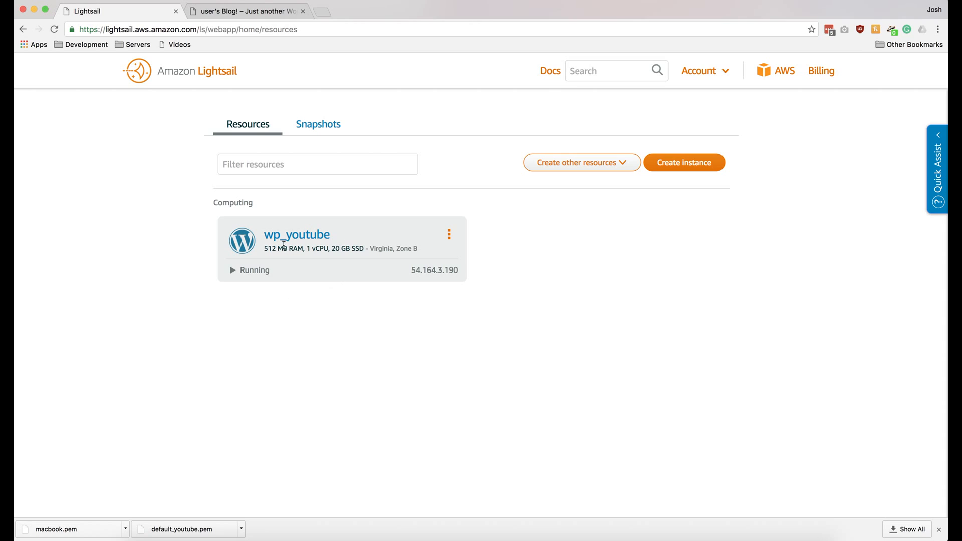
left_click(294, 237)
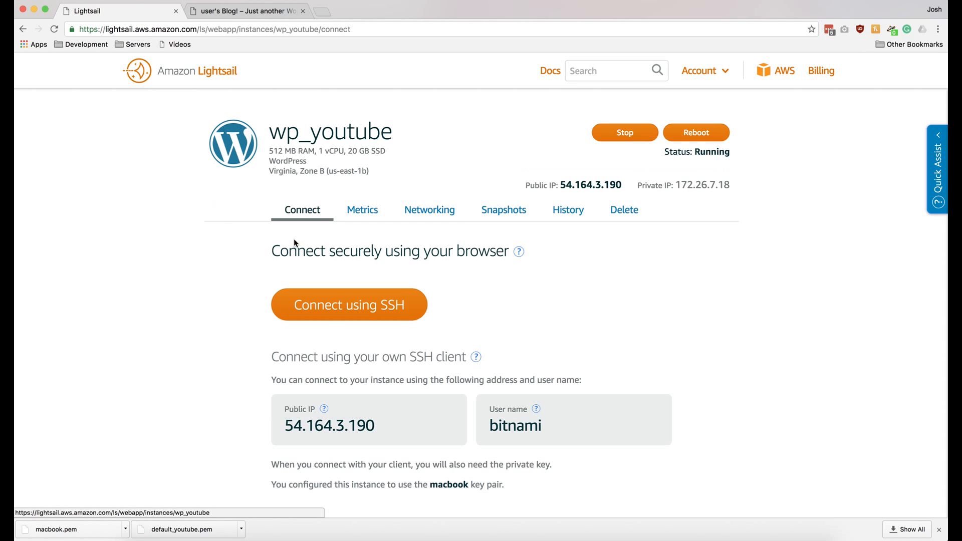
left_click(325, 295)
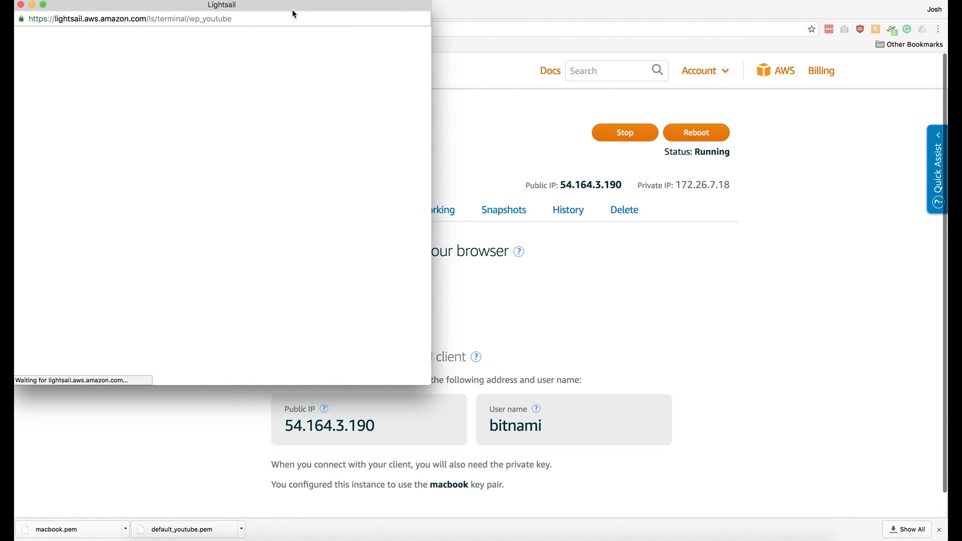
left_click(292, 8)
left_click_drag(292, 8, 349, 12)
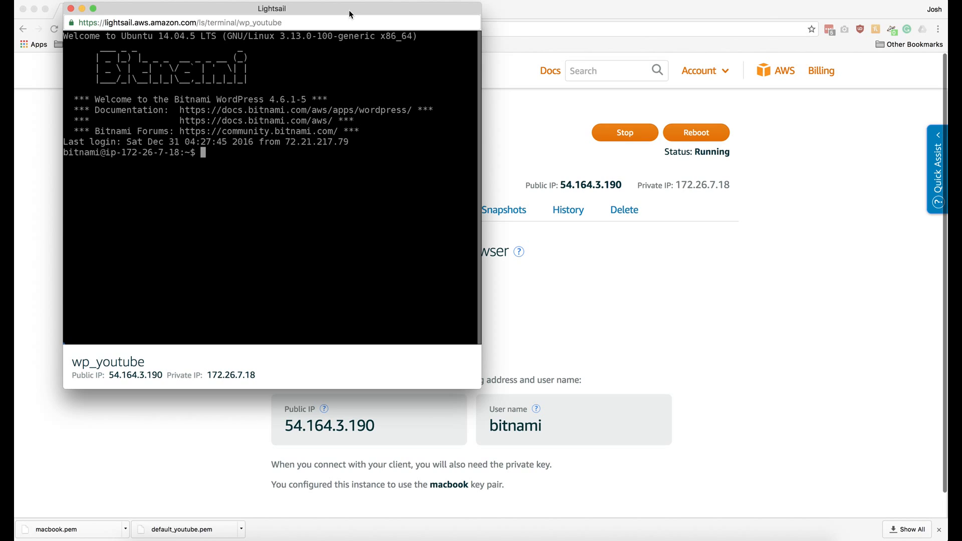
Print the bitnami_application_password file with cat in the terminal and select the password it contains
type("cat bitnami_applicatio")
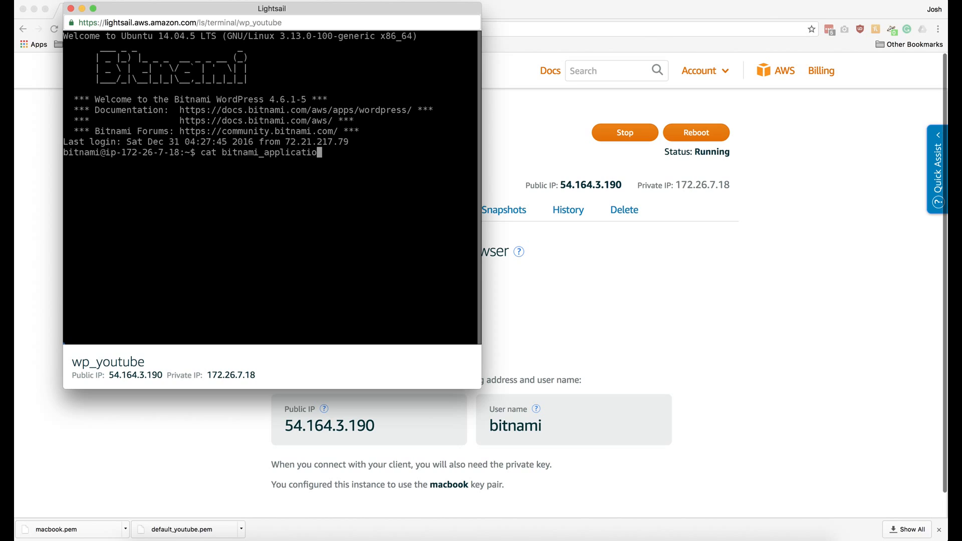
type("n_password")
key("Return")
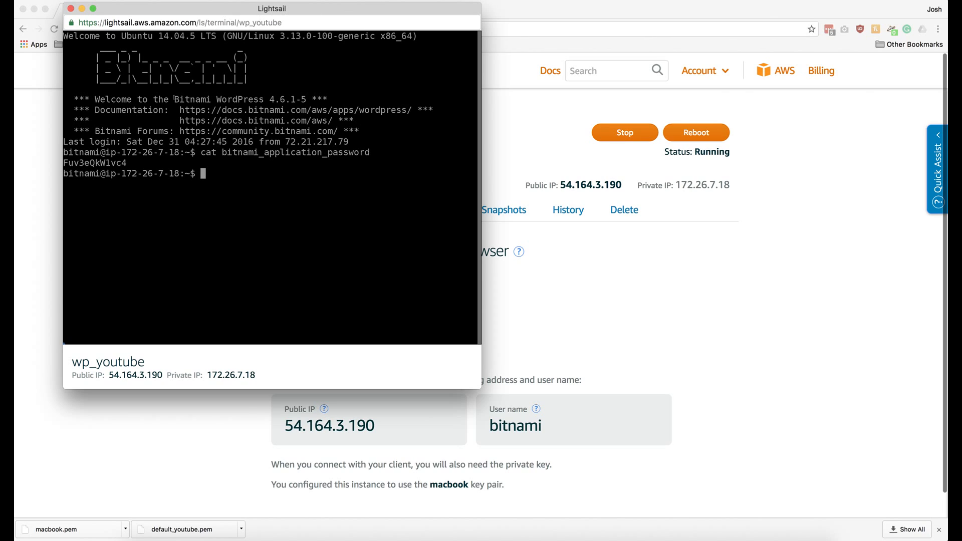
left_click_drag(137, 163, 63, 163)
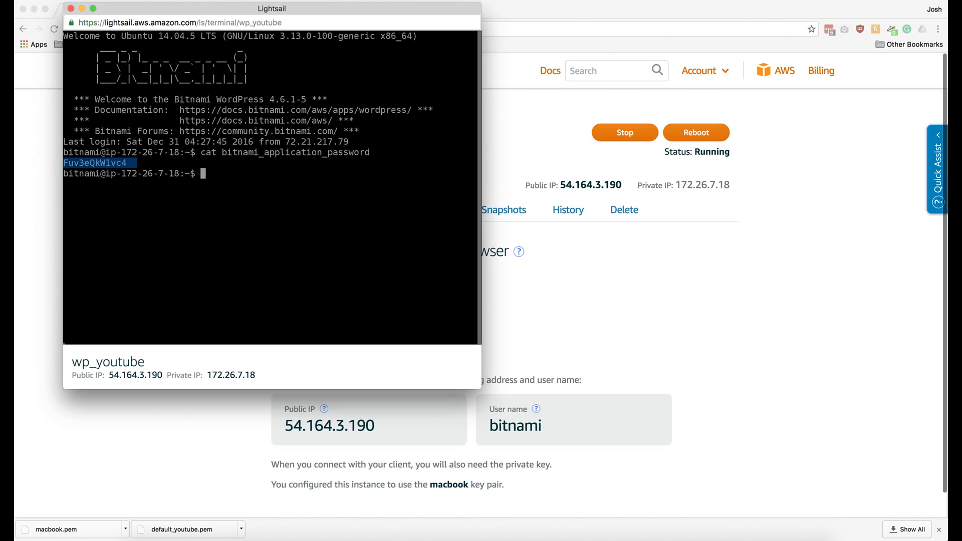
Switch to the WordPress blog in the browser and open its admin login page at 54.164.3.190/wp-admin
left_click(491, 130)
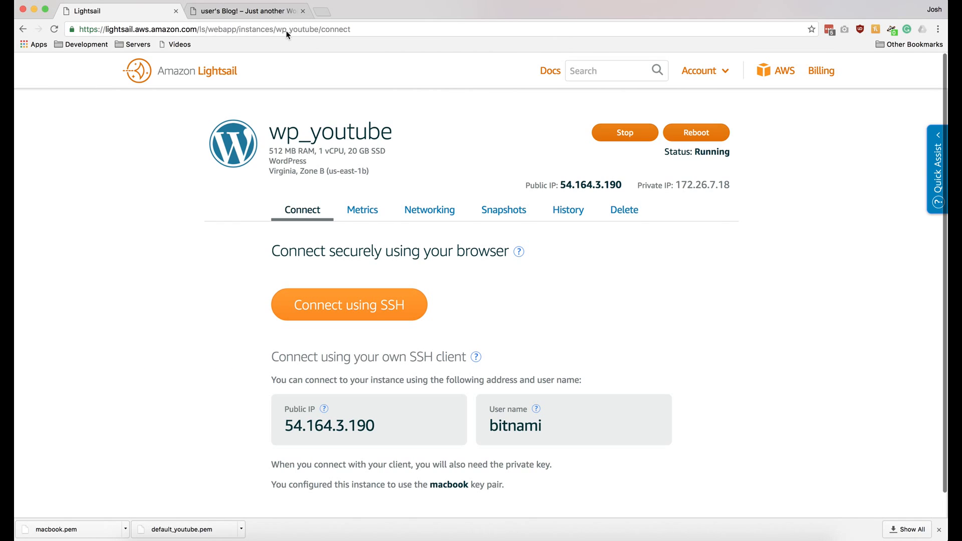
left_click(272, 11)
left_click(261, 33)
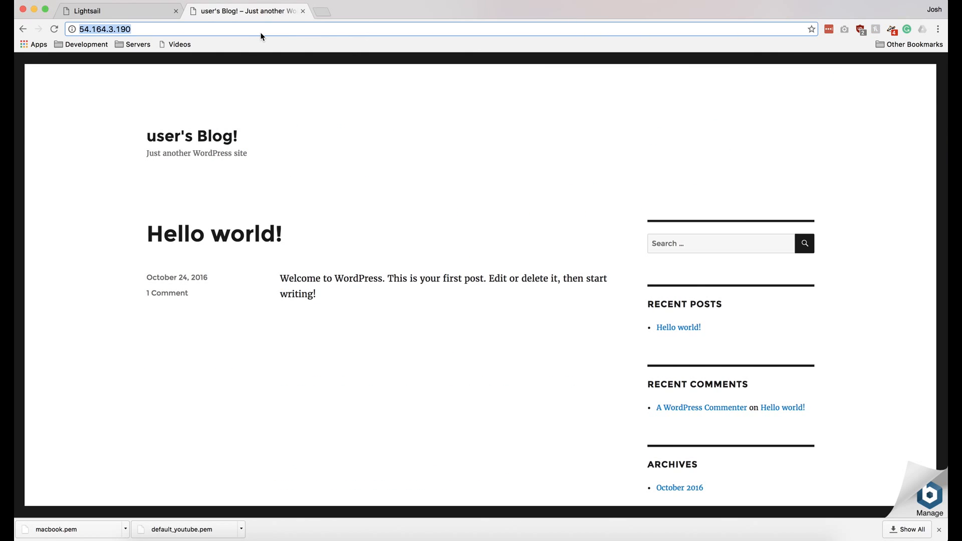
key("Right")
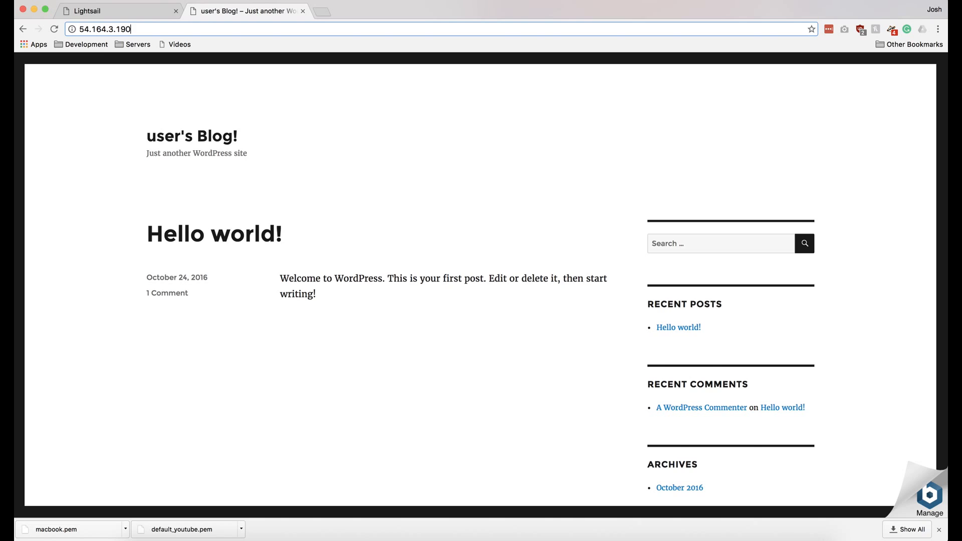
type("/wp-admin")
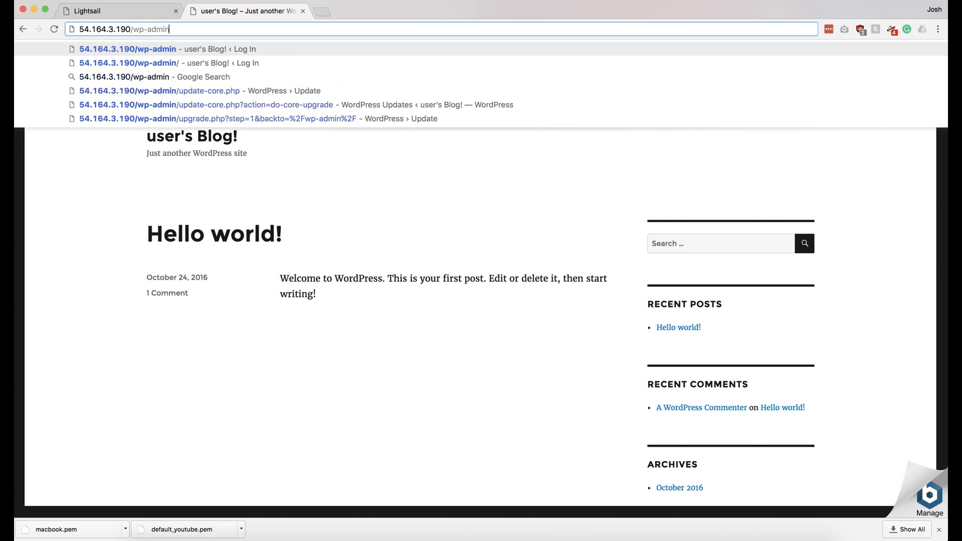
key("Return")
Log in to WordPress with the username user and the application password, and dismiss the offer to save the password
left_click(438, 223)
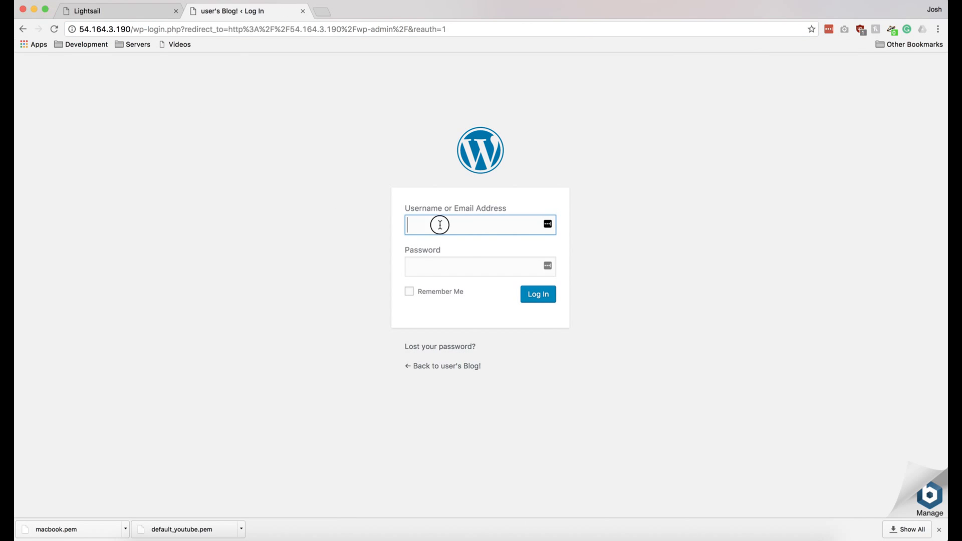
type("user")
key("Tab")
type("●●●●●●●●●●●●")
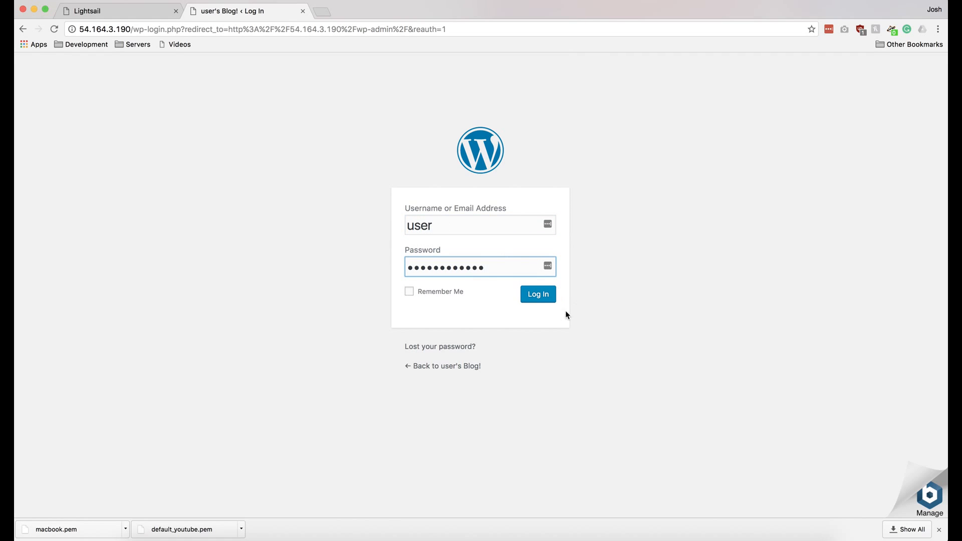
left_click(544, 296)
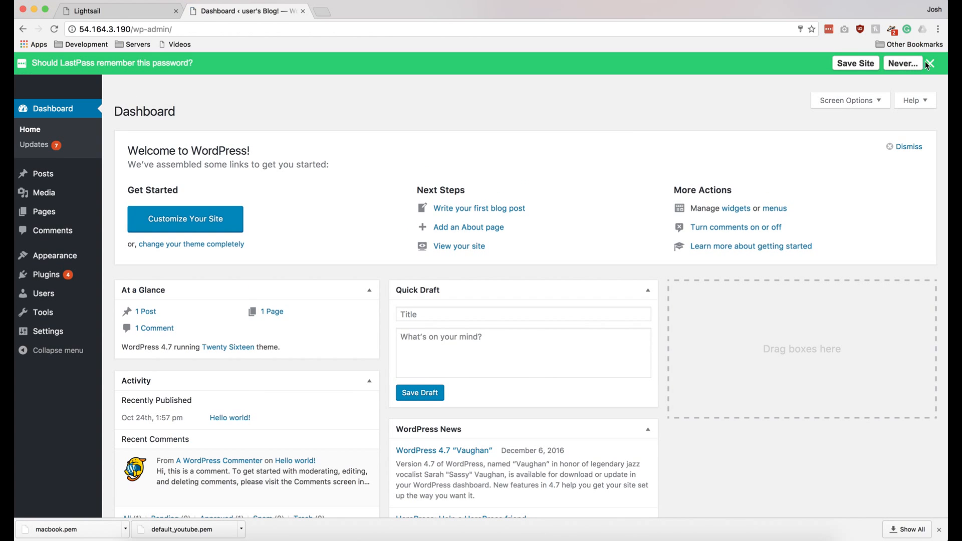
left_click(930, 66)
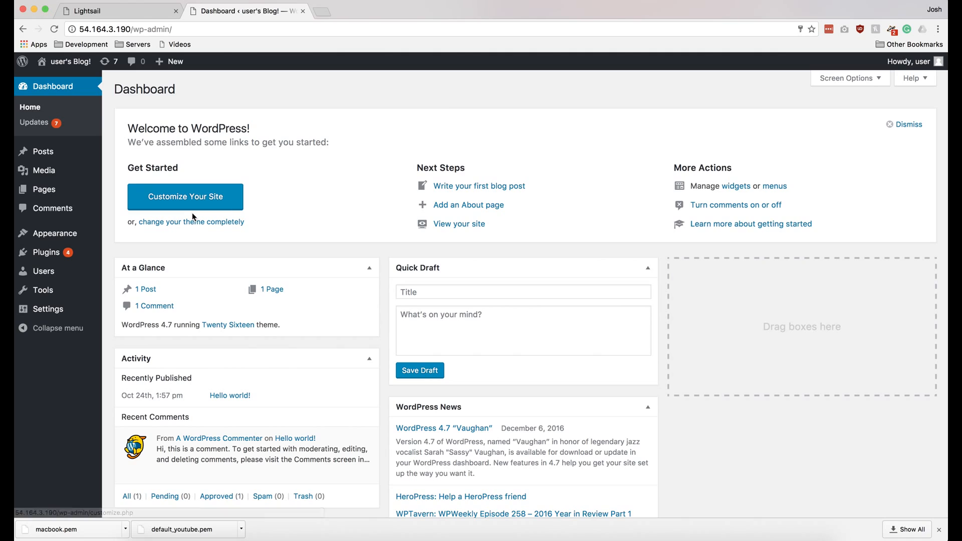